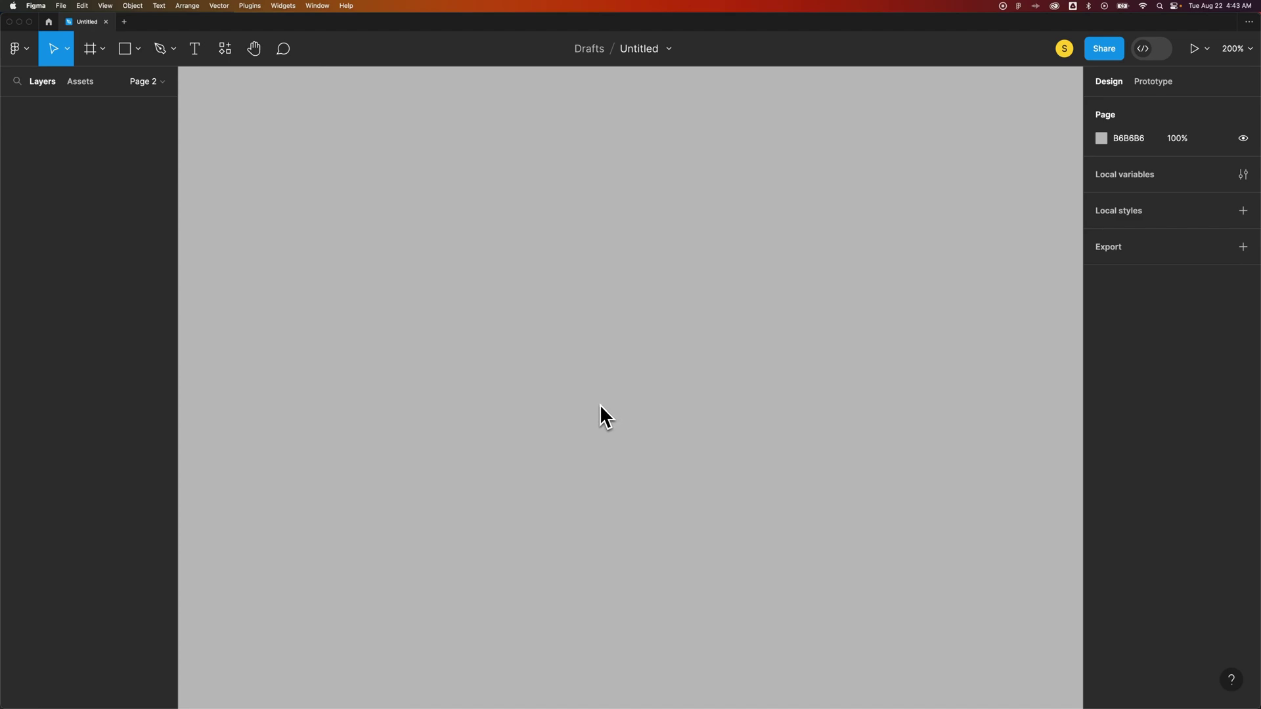
Step: Draw a black arc with the Pen tool from a bottom start point to a curved top point, 11 stroke weight
{"action": "key", "text": "p"}
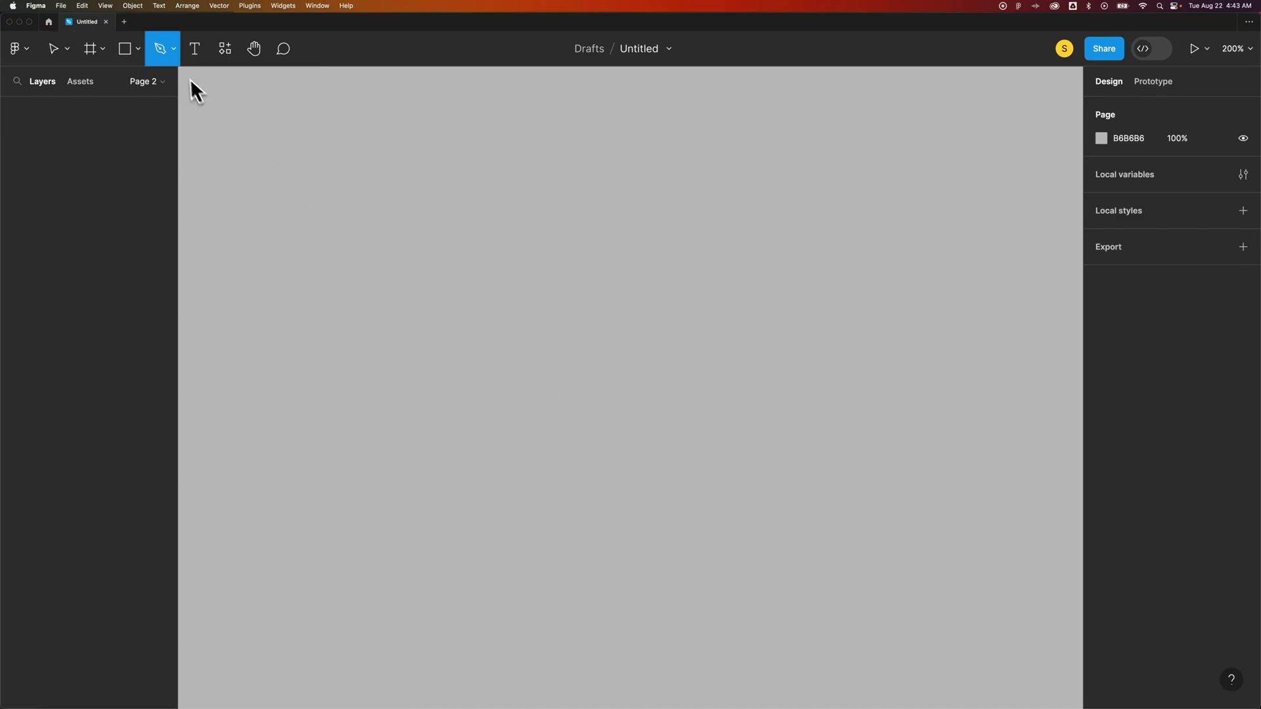
{"action": "left_click", "coordinate": [172, 49]}
{"action": "left_click", "coordinate": [170, 86]}
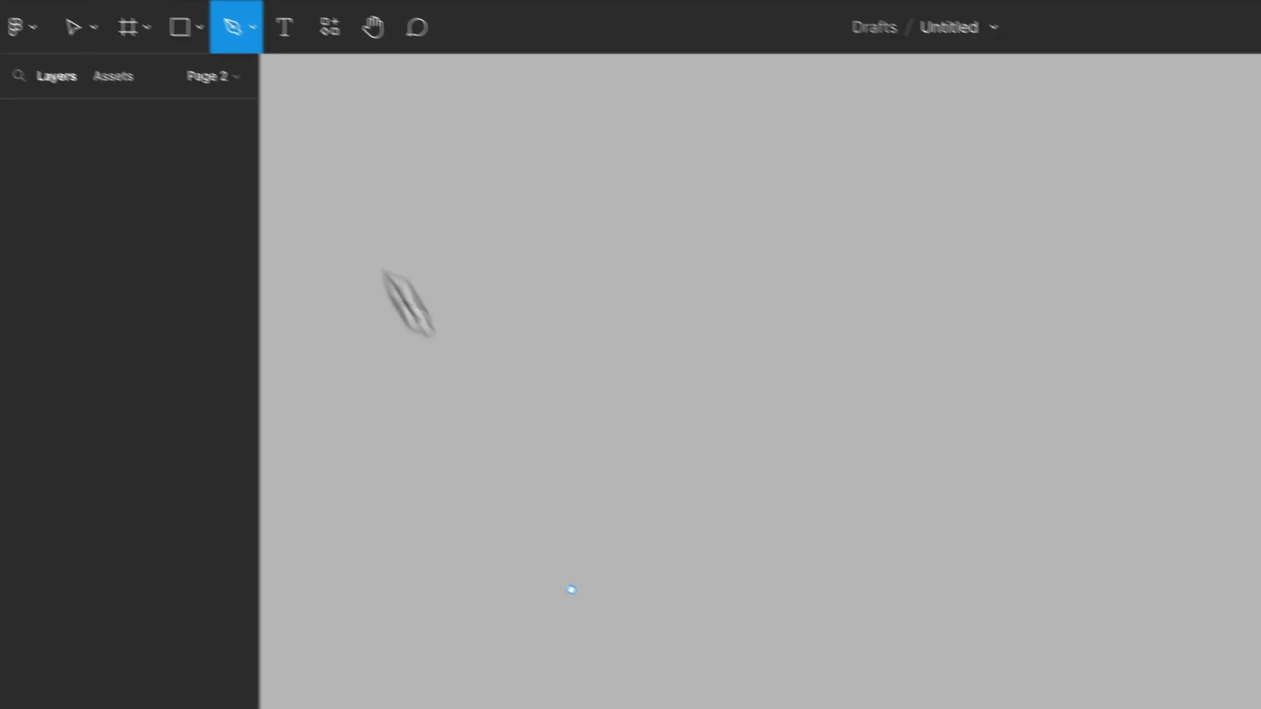
{"action": "left_click", "coordinate": [639, 617]}
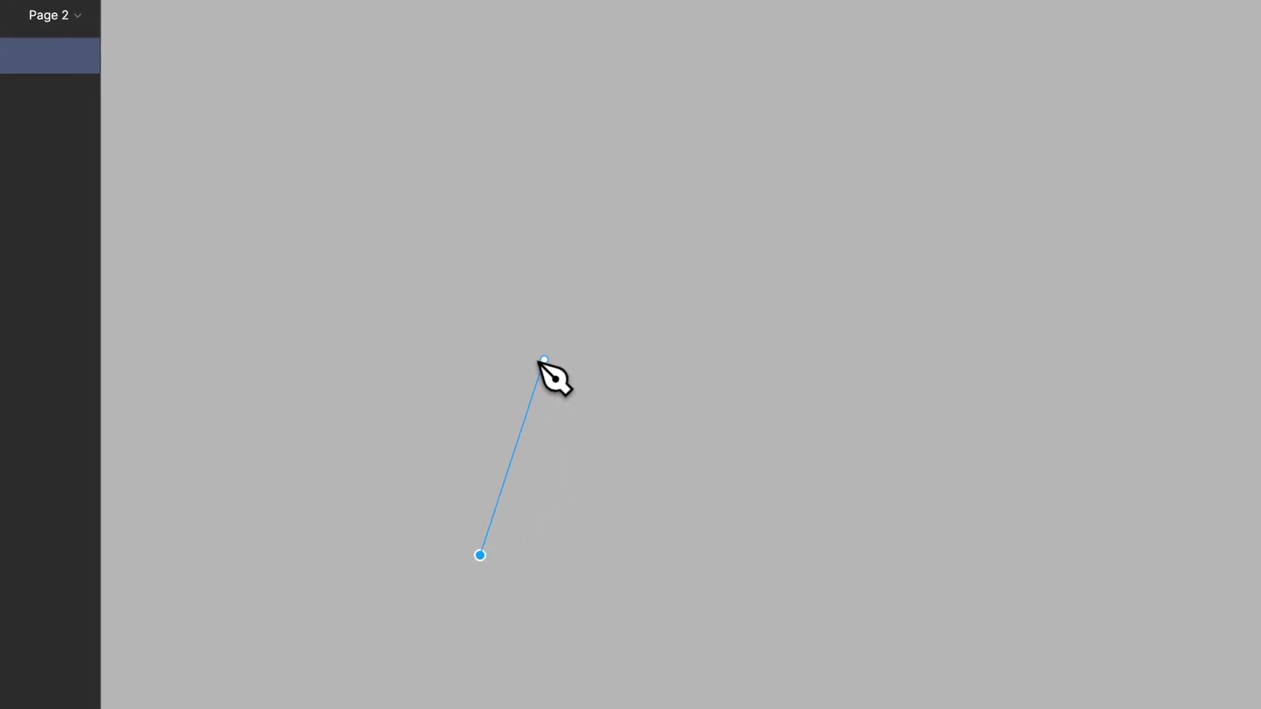
{"action": "left_click_drag", "start_coordinate": [586, 361], "coordinate": [733, 361]}
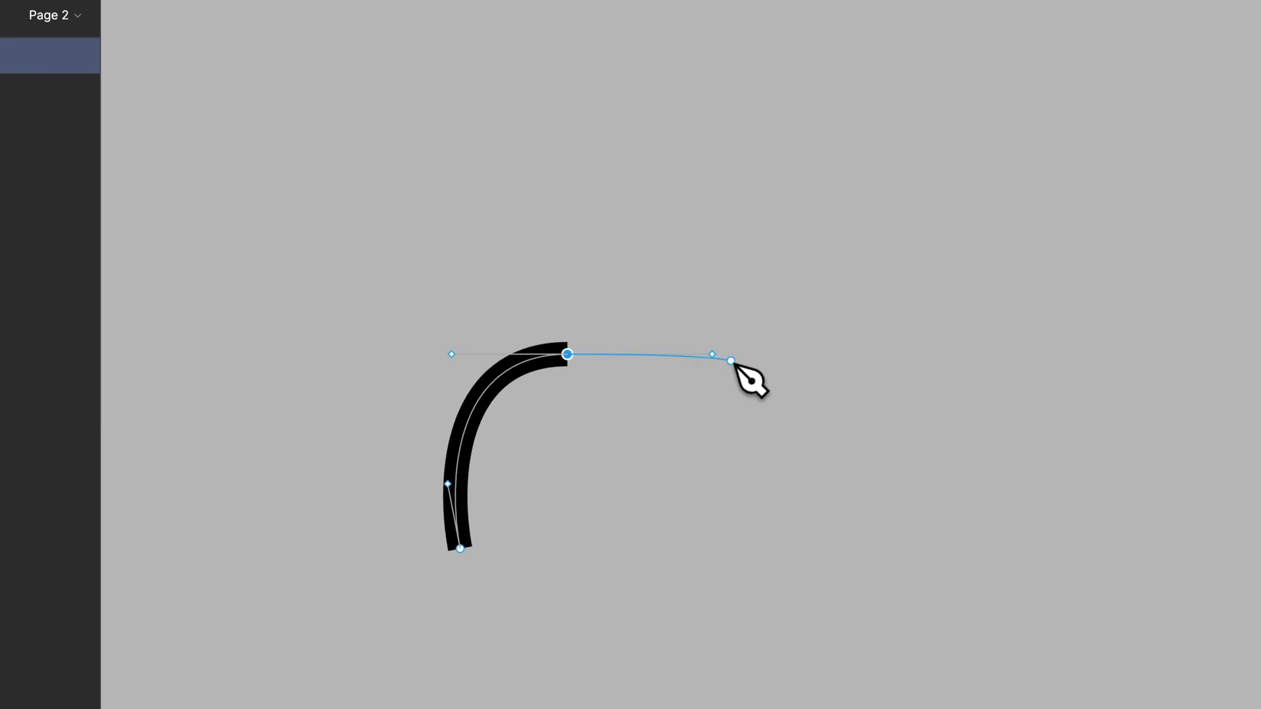
{"action": "left_click", "coordinate": [227, 38]}
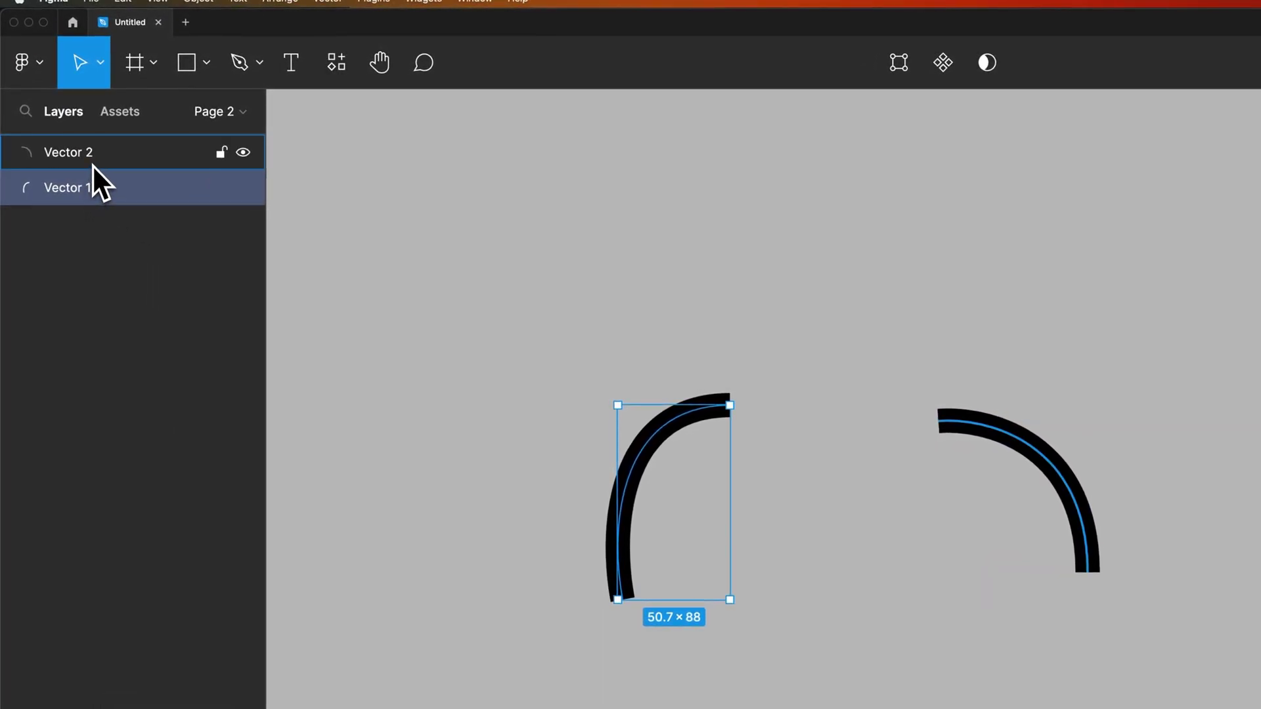
Step: Move Vector 2 left toward Vector 1, leaving a narrow gap between the arc tops
{"action": "left_click", "coordinate": [91, 156]}
{"action": "left_click", "coordinate": [831, 450]}
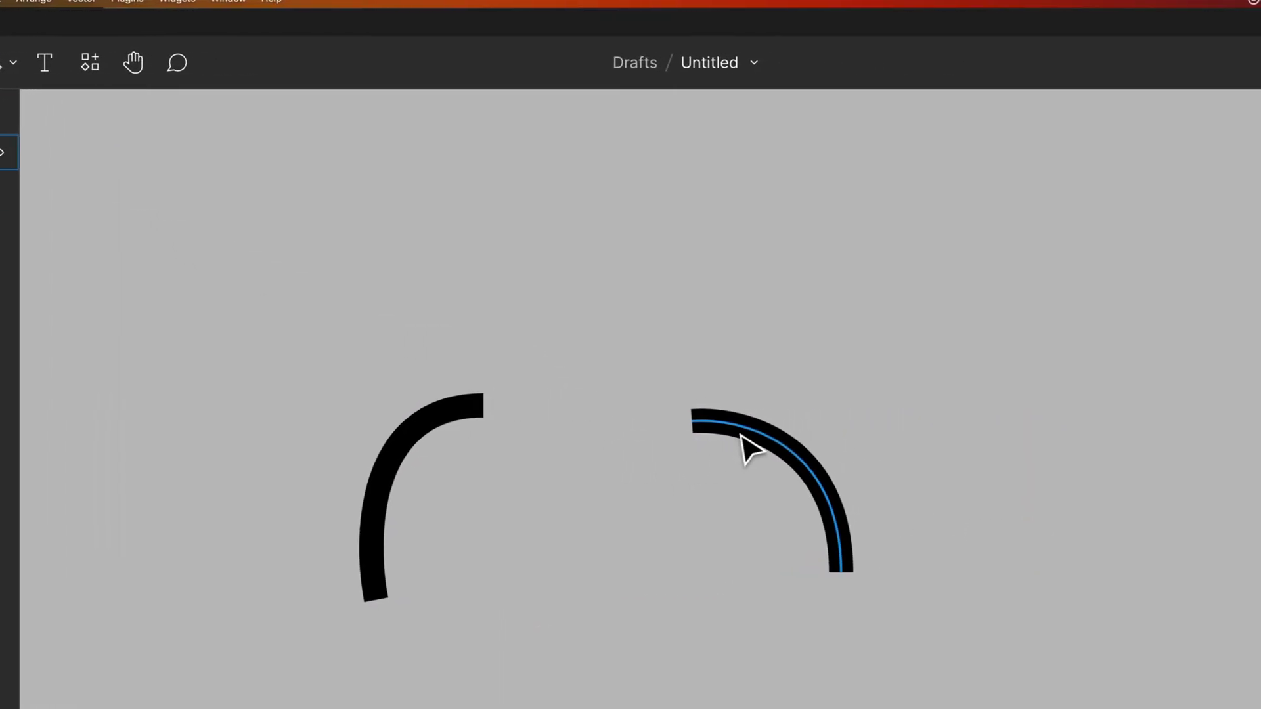
{"action": "left_click_drag", "start_coordinate": [989, 431], "coordinate": [780, 421]}
{"action": "left_click_drag", "start_coordinate": [526, 419], "coordinate": [682, 422]}
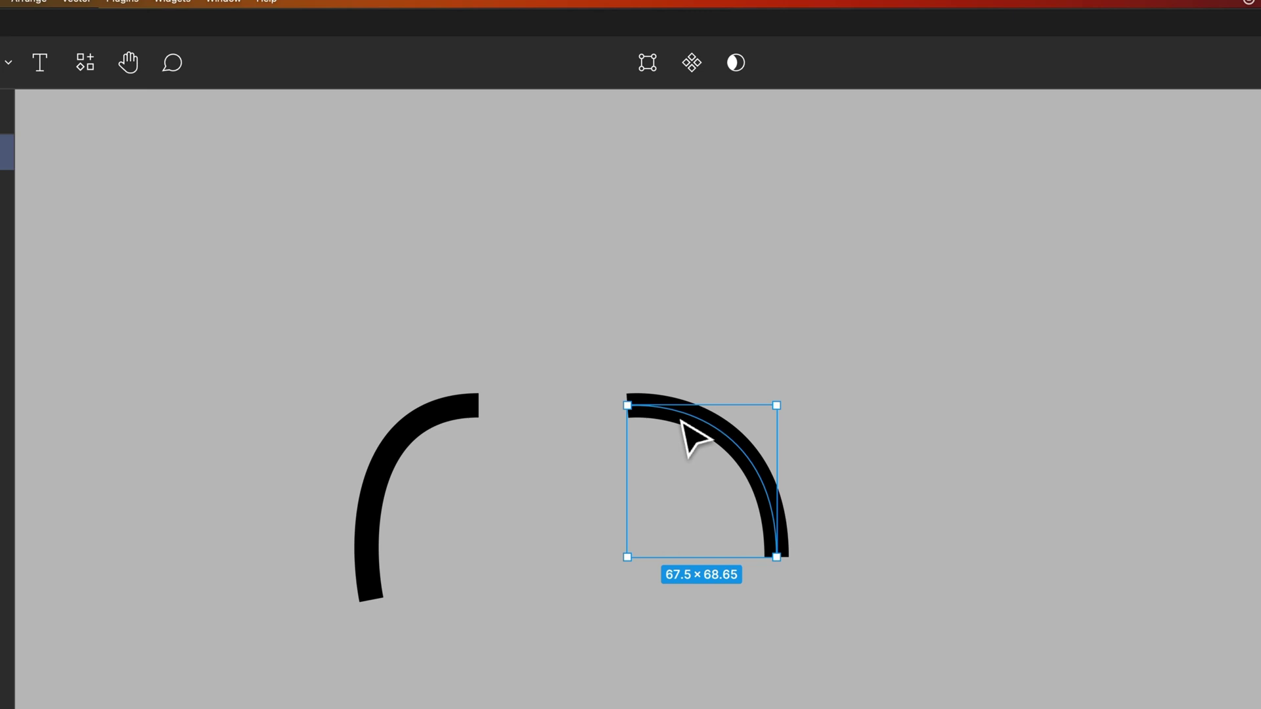
Step: Select both arcs, nudge them down 10, and flatten them into one 185.5 × 88 Vector
{"action": "left_click", "coordinate": [681, 366]}
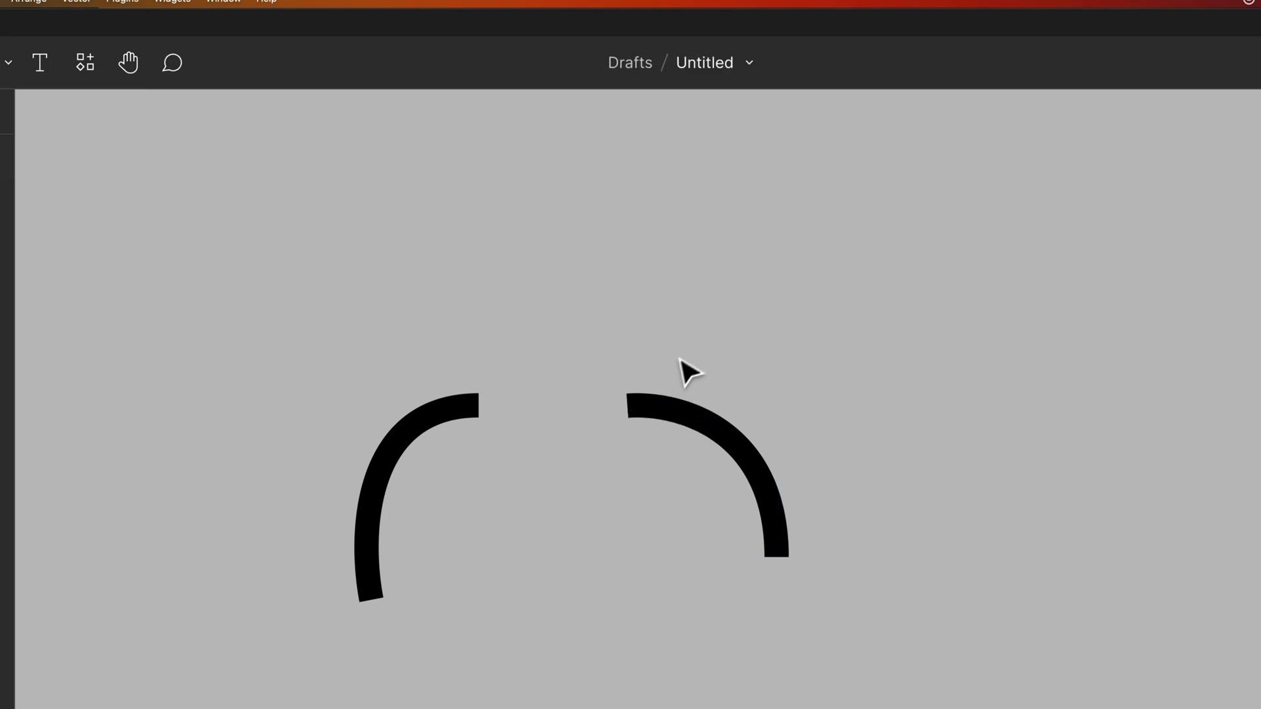
{"action": "left_click_drag", "start_coordinate": [681, 349], "coordinate": [432, 483]}
{"action": "key", "text": "shift+Down"}
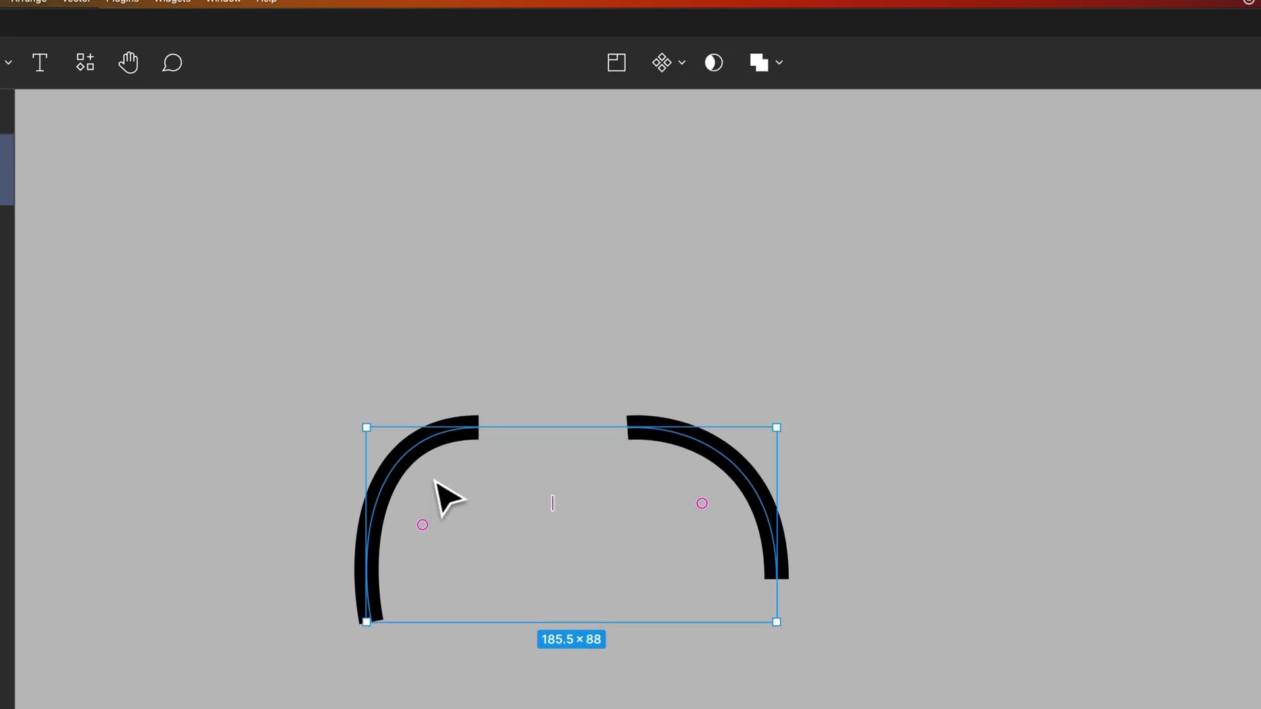
{"action": "left_click", "coordinate": [778, 65]}
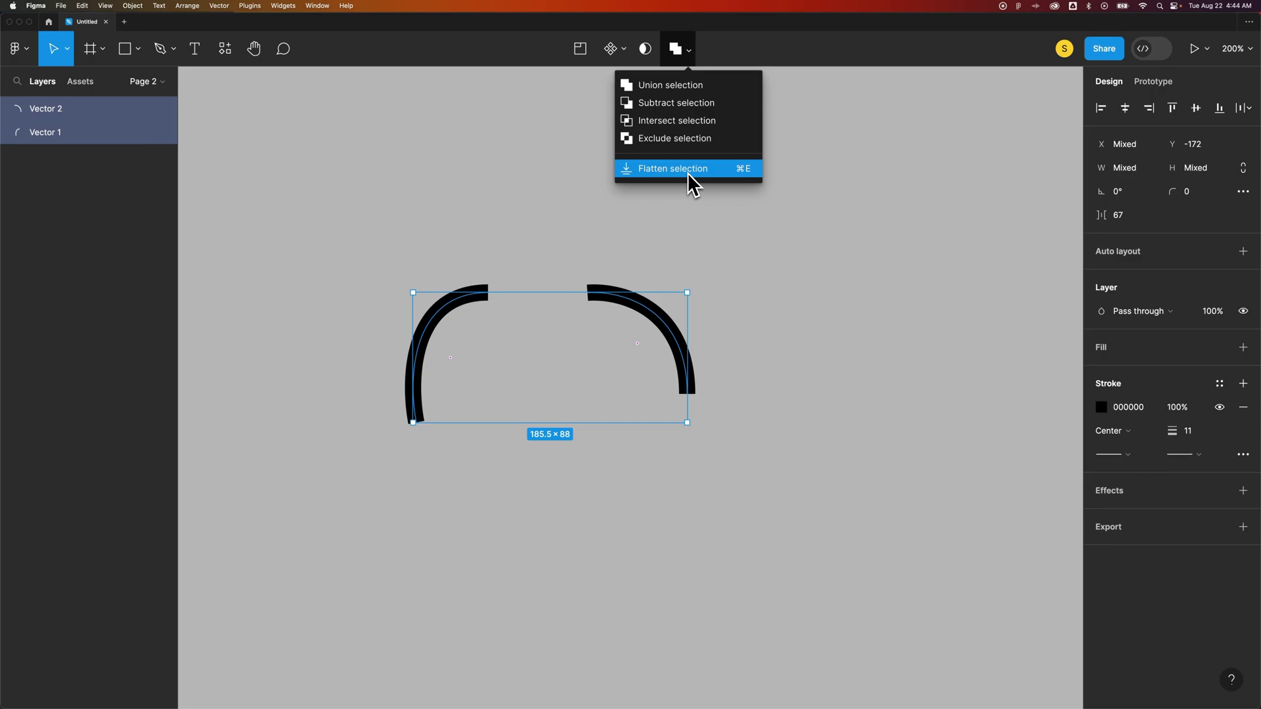
{"action": "left_click", "coordinate": [688, 172]}
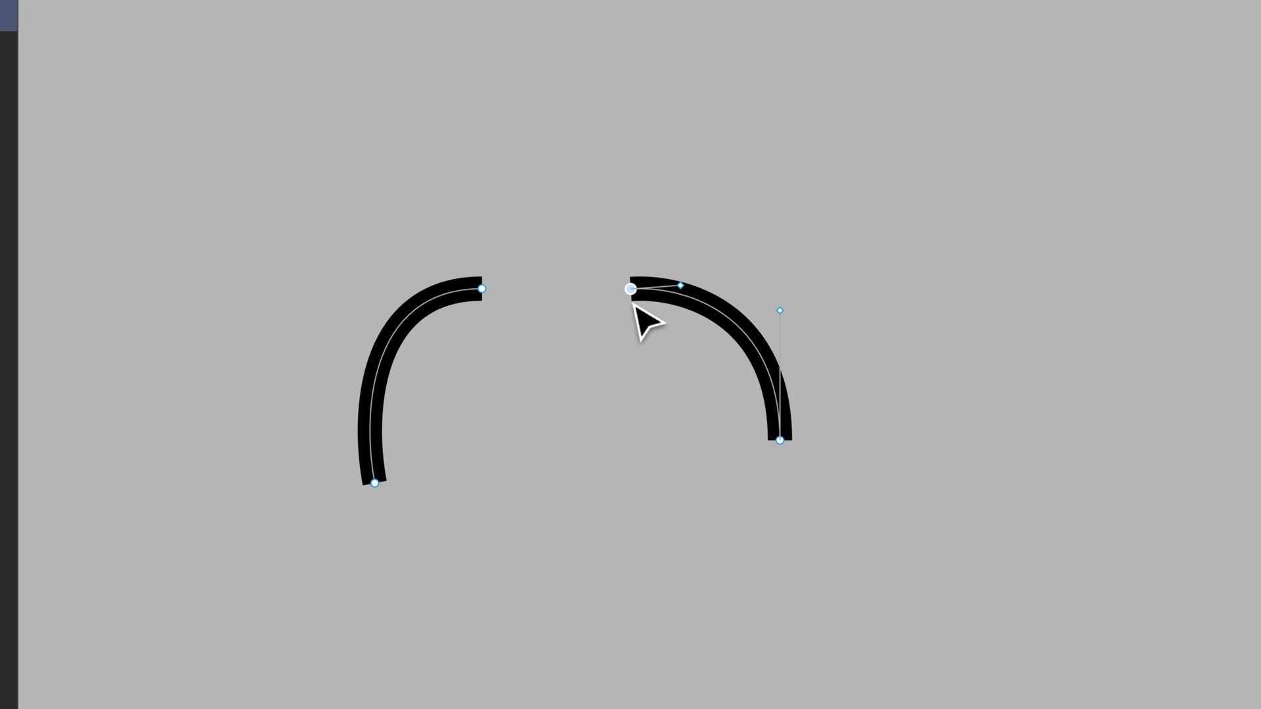
Step: Try joining the right arc's start onto the left arc's end, undo it, and zoom to the arch top
{"action": "left_click_drag", "start_coordinate": [631, 289], "coordinate": [483, 289]}
{"action": "key", "text": "super+z"}
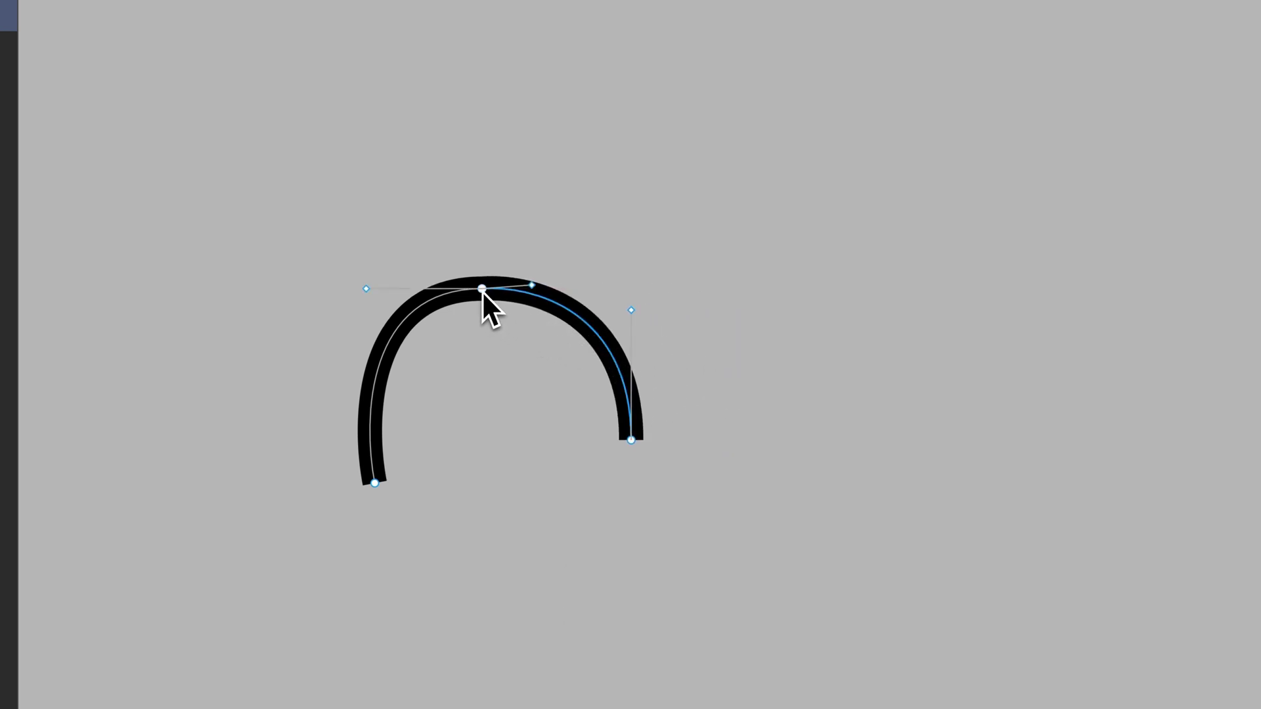
{"action": "key", "text": "super+equal"}
{"action": "key", "text": "super+equal"}
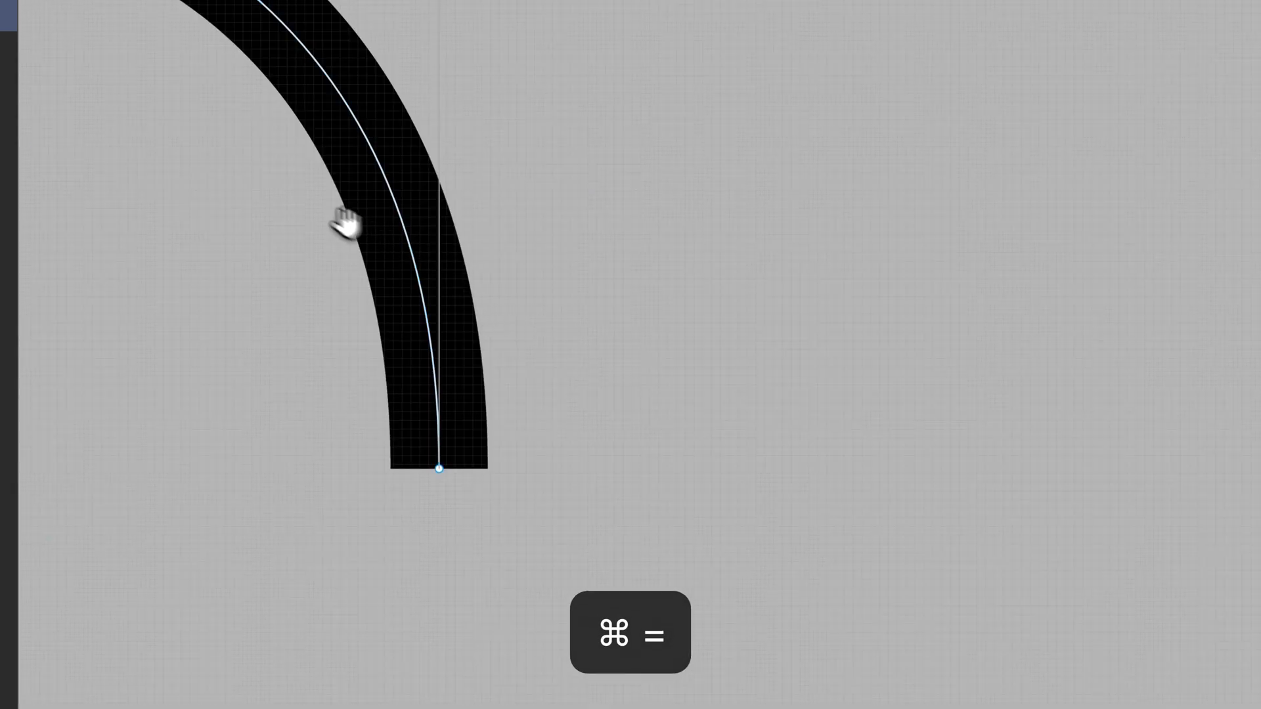
{"action": "left_click_drag", "start_coordinate": [347, 223], "coordinate": [961, 535]}
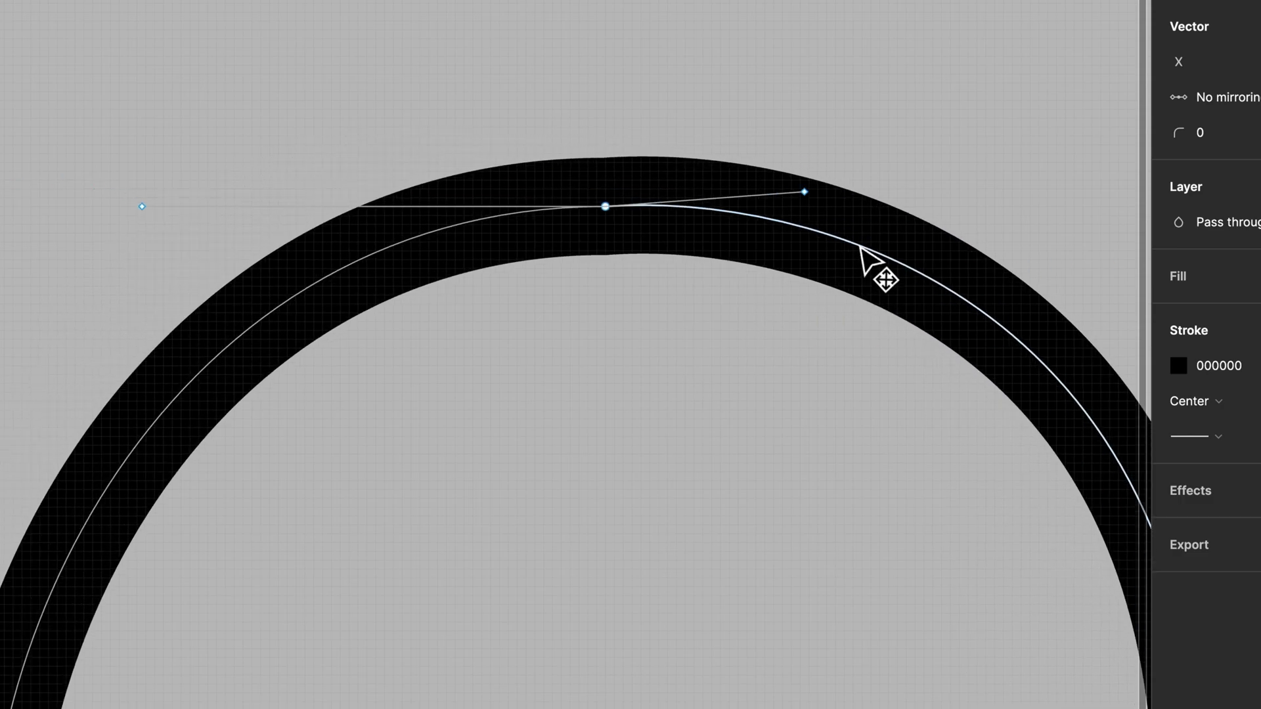
Step: Undo the last adjustment, delete the arch's top segment, and move the right piece closer
{"action": "key", "text": "super+z"}
{"action": "left_click", "coordinate": [571, 202]}
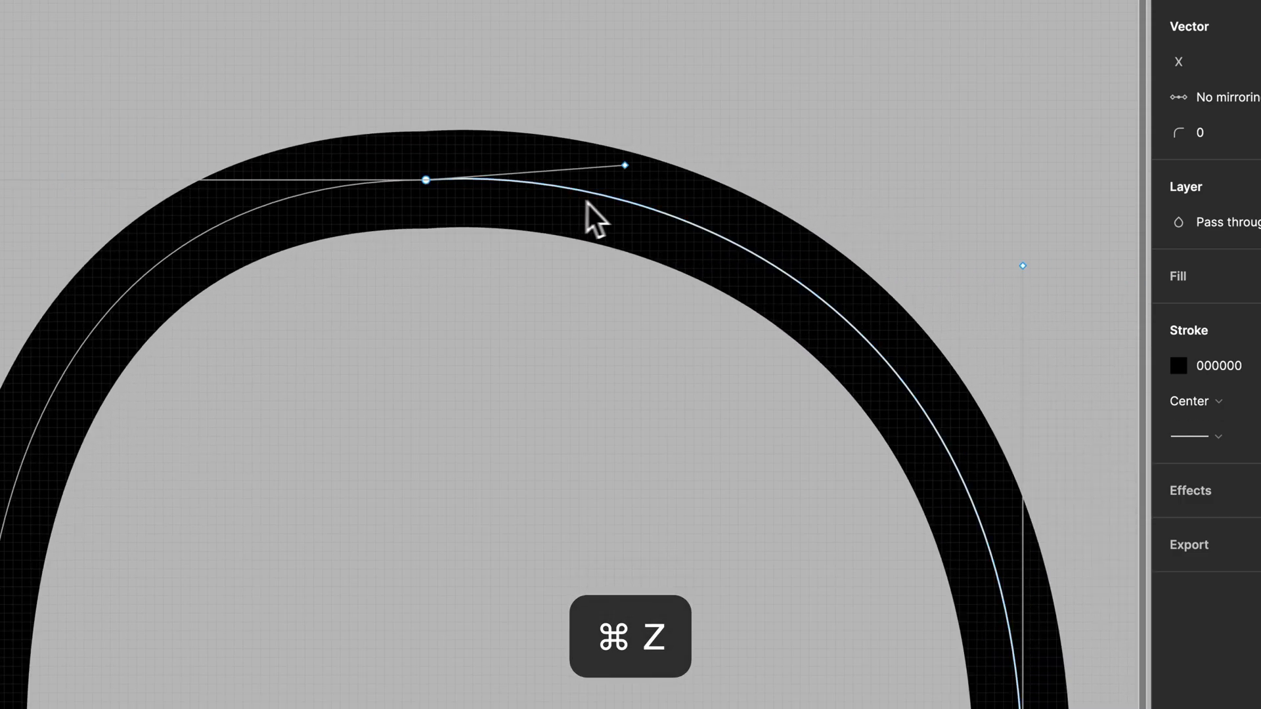
{"action": "key", "text": "BackSpace"}
{"action": "left_click_drag", "start_coordinate": [1033, 293], "coordinate": [636, 304]}
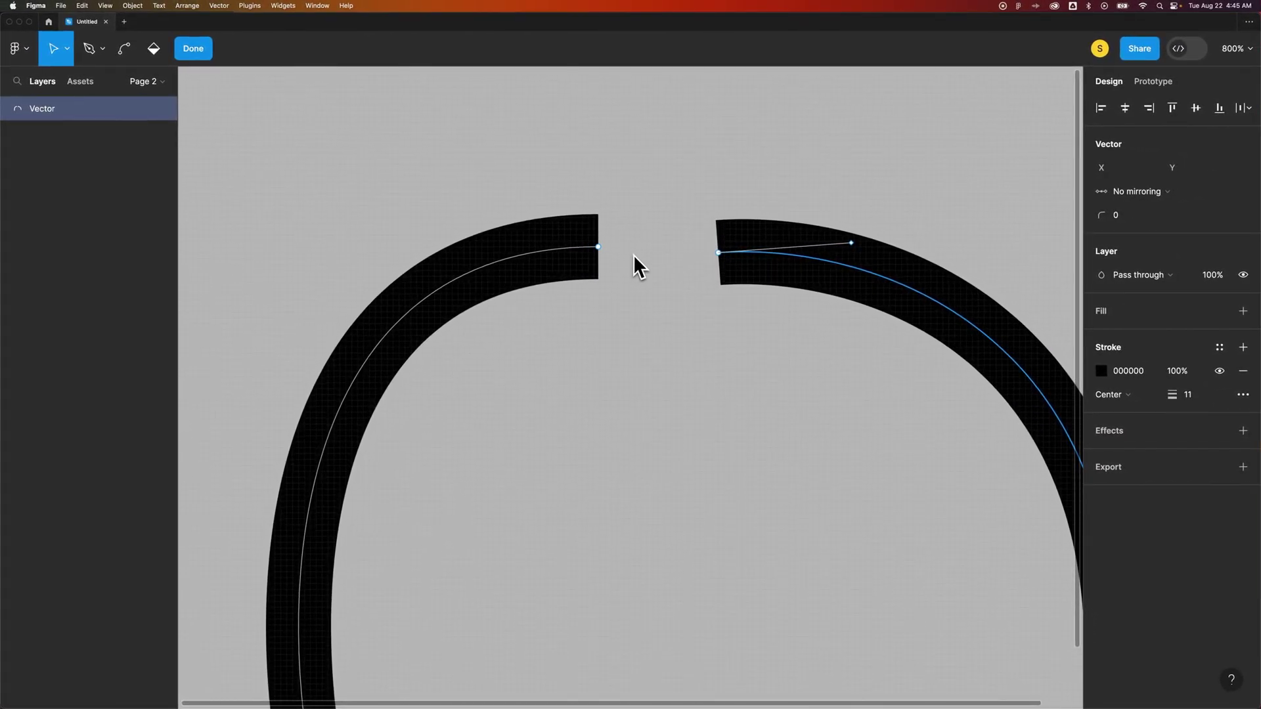
Step: Connect the arc ends with a Pen segment and bend the node, then undo the join
{"action": "key", "text": "p"}
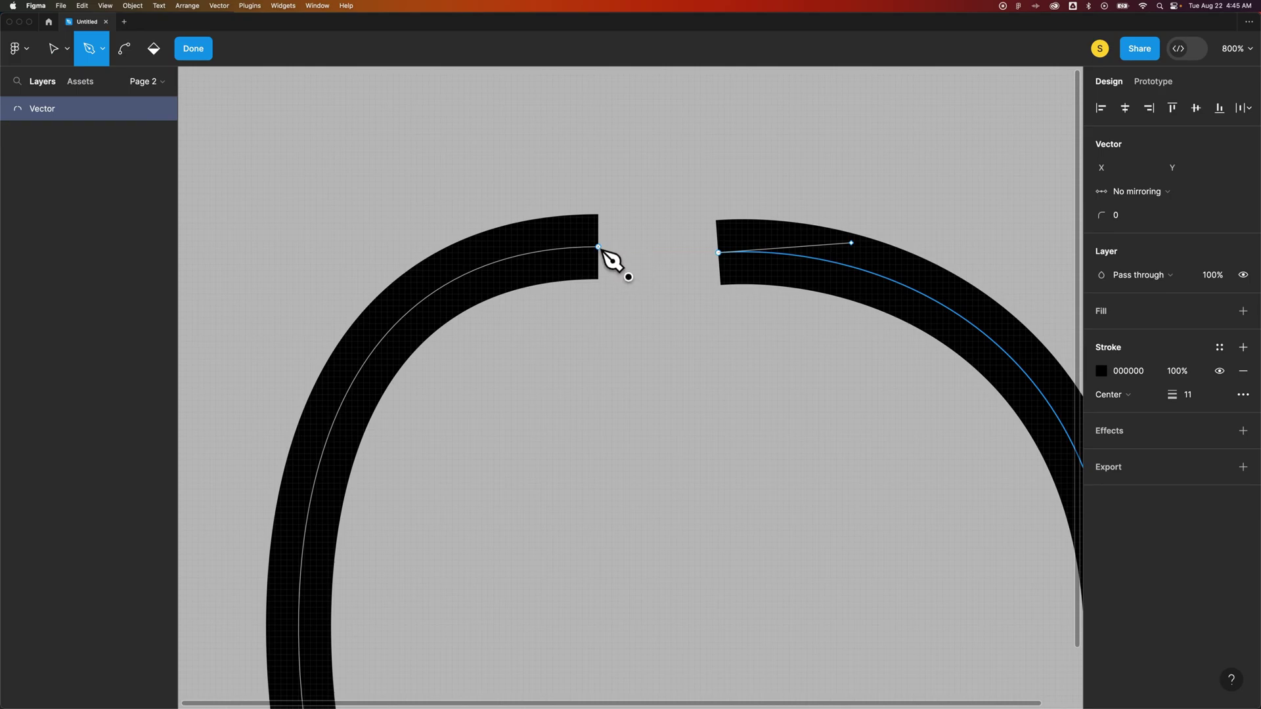
{"action": "left_click", "coordinate": [598, 248]}
{"action": "left_click", "coordinate": [720, 255]}
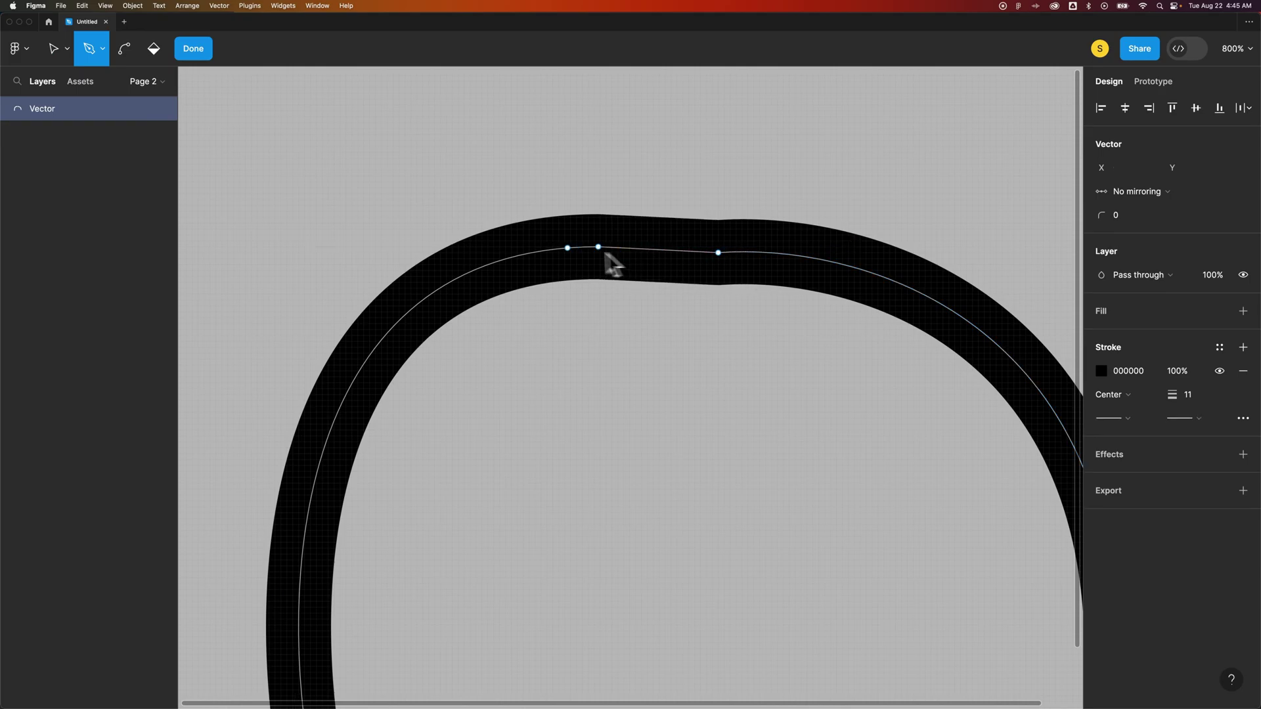
{"action": "left_click", "coordinate": [717, 252]}
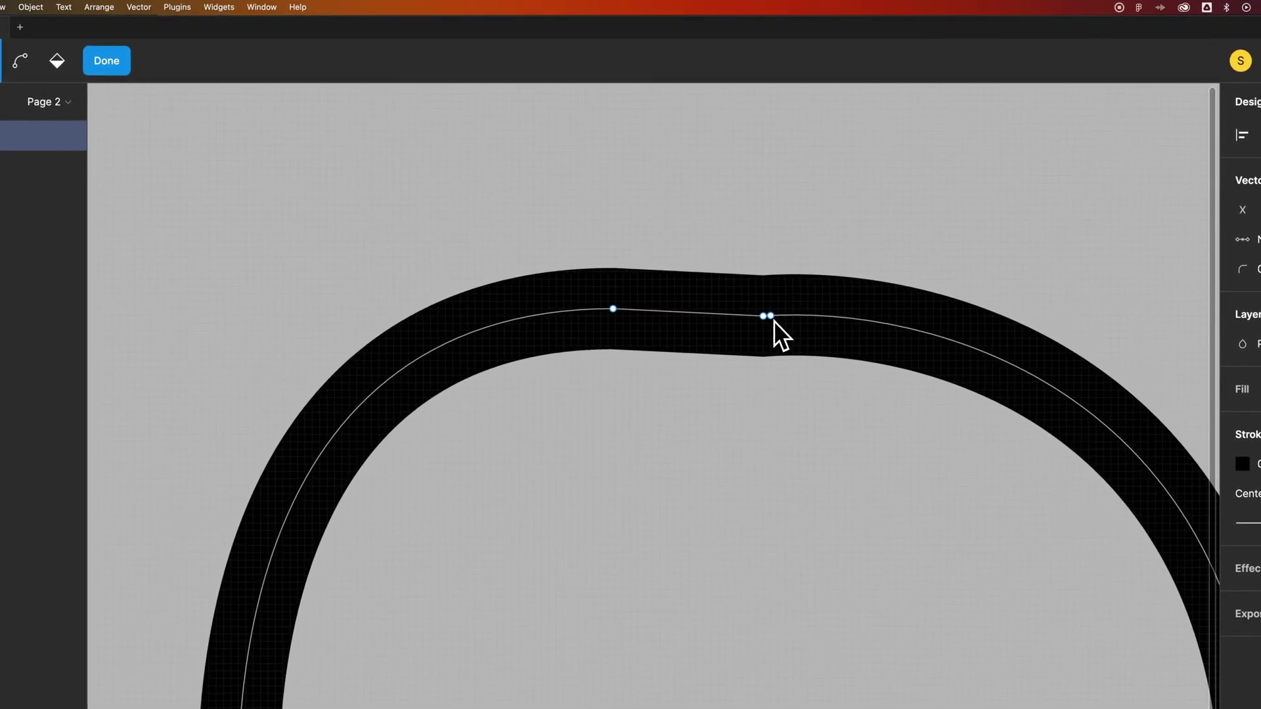
{"action": "key", "text": "super"}
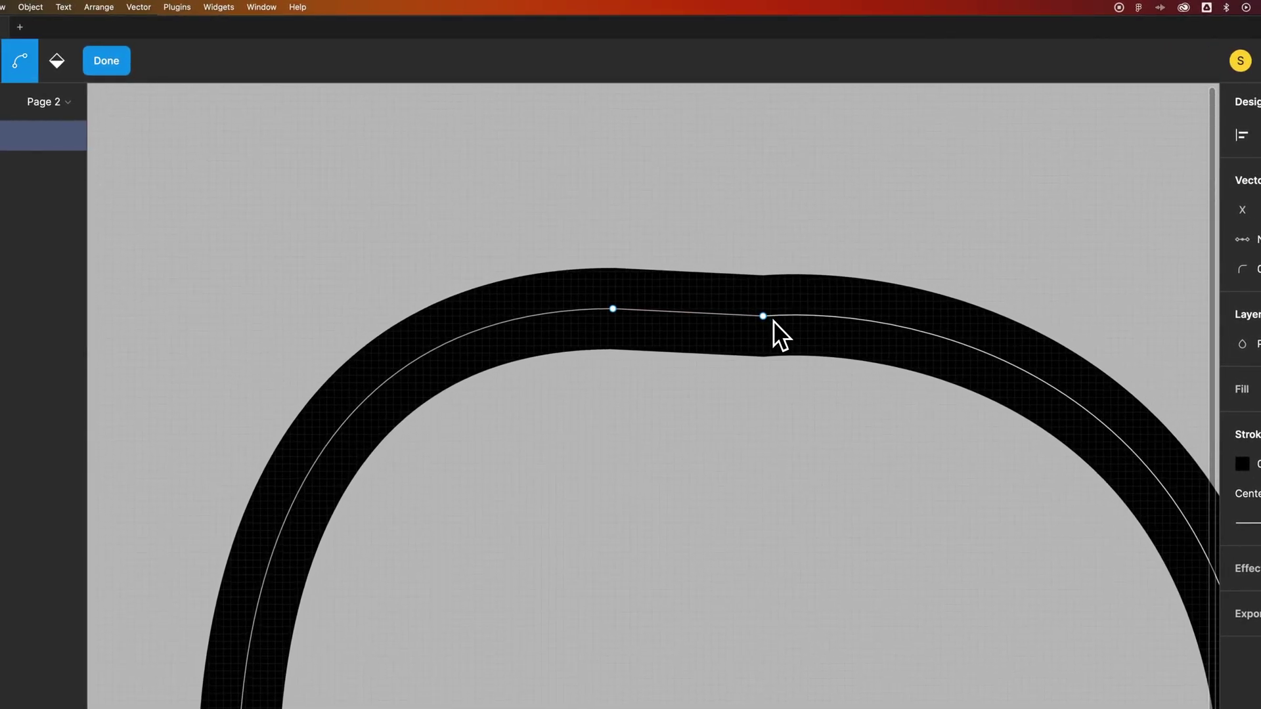
{"action": "key", "text": "super+z"}
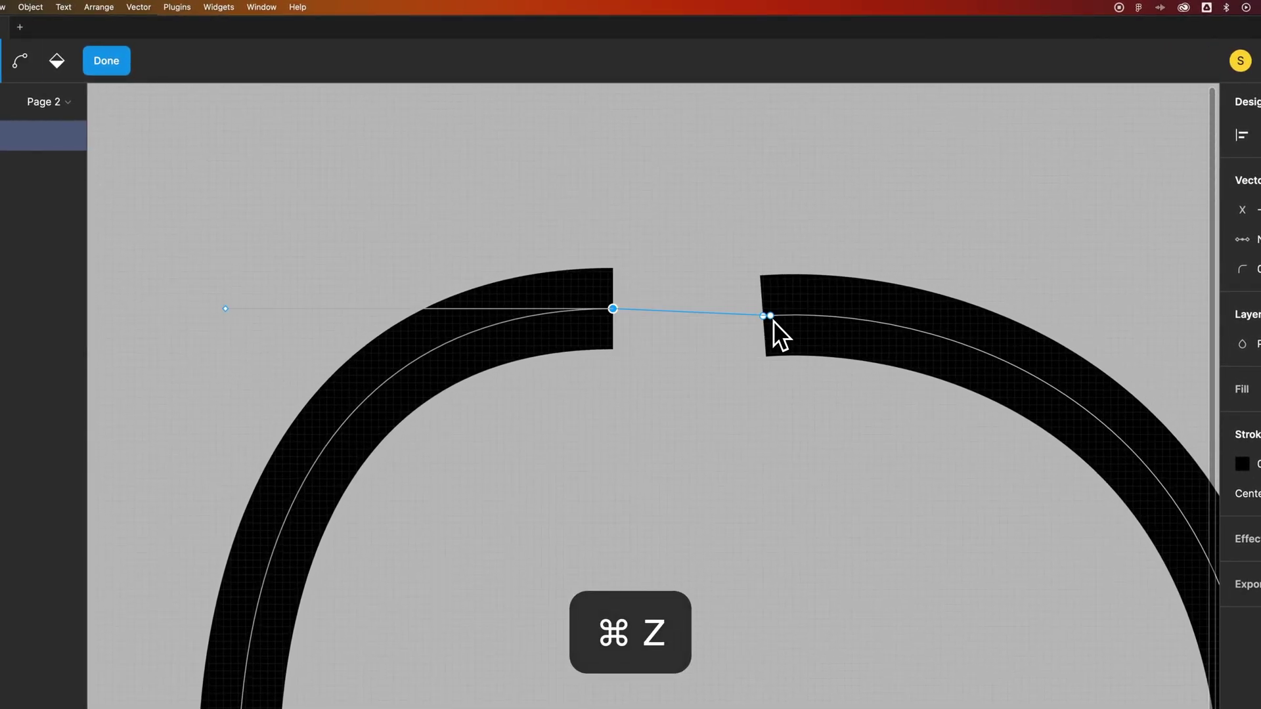
{"action": "key", "text": "super+z"}
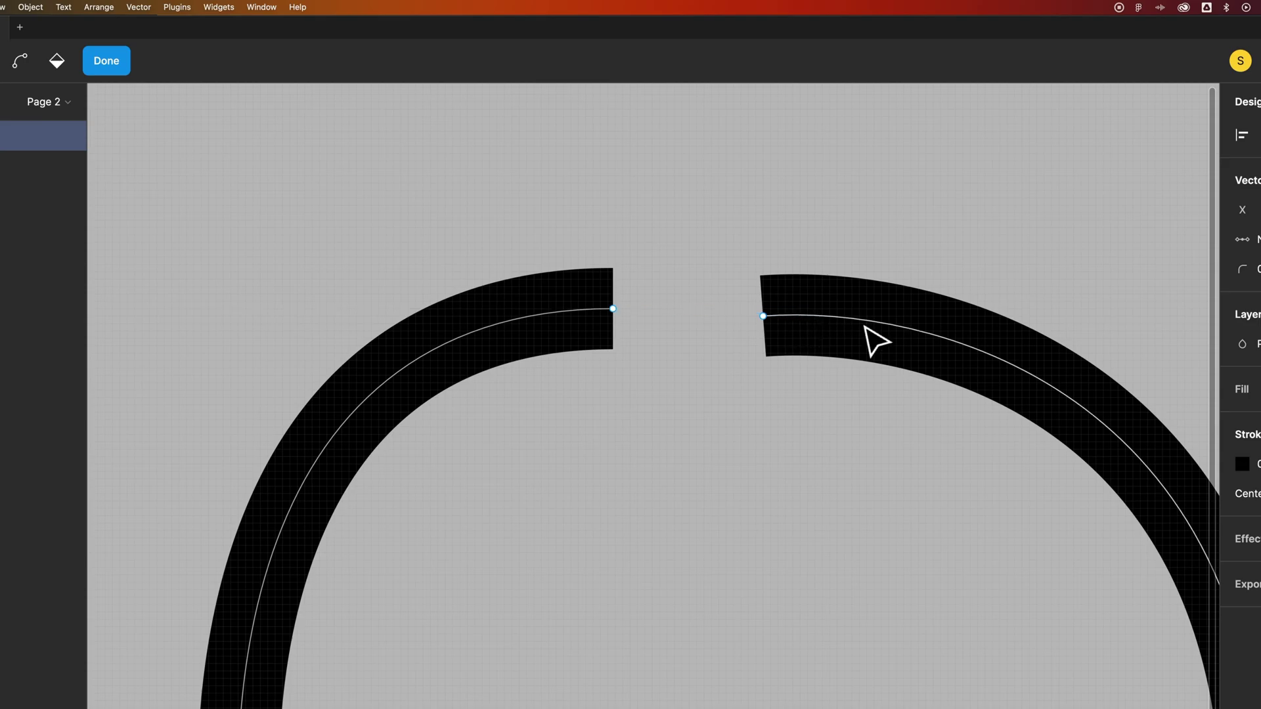
Step: Select both facing arc endpoints and join them with Vector > Join Selection
{"action": "left_click_drag", "start_coordinate": [832, 247], "coordinate": [599, 384]}
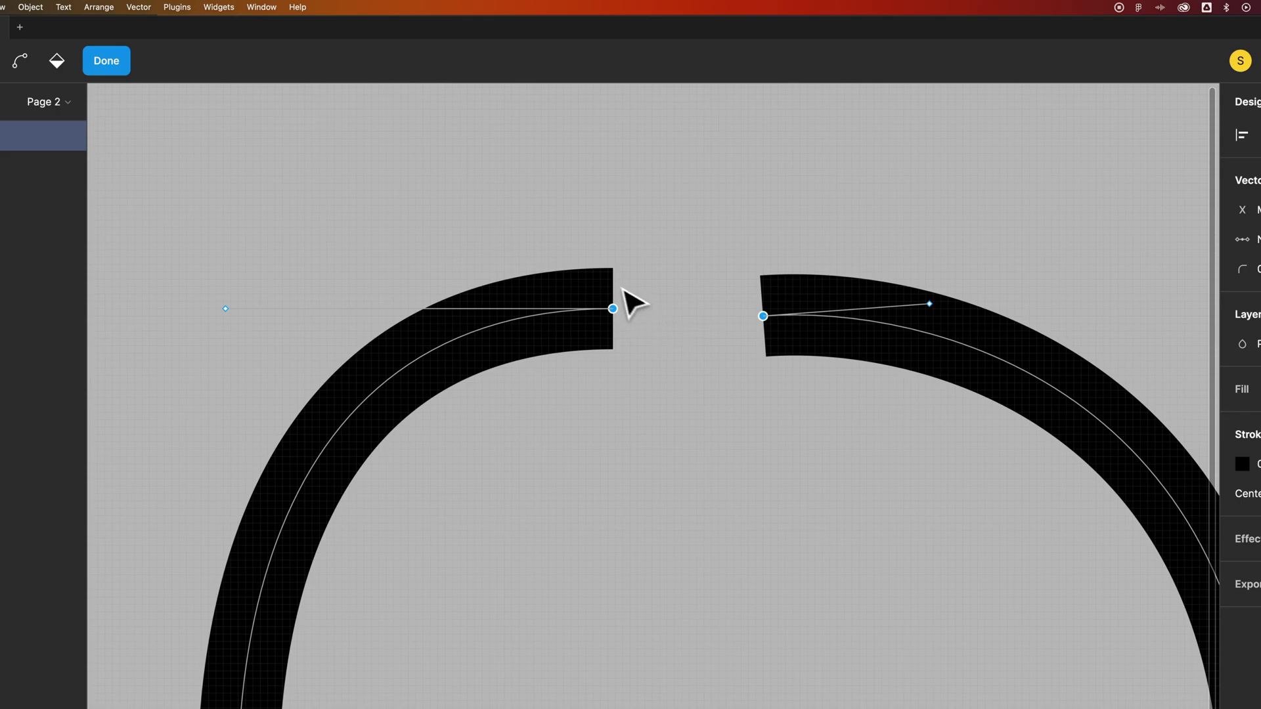
{"action": "left_click", "coordinate": [147, 10]}
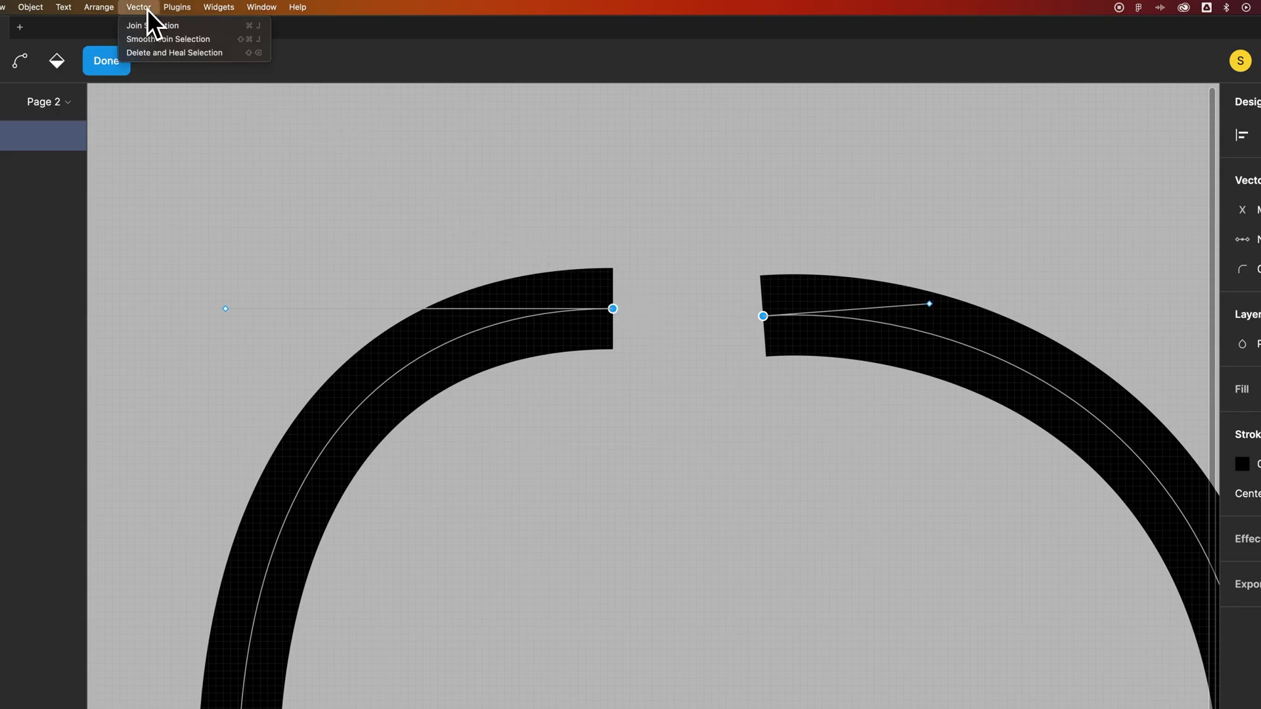
{"action": "left_click", "coordinate": [151, 27]}
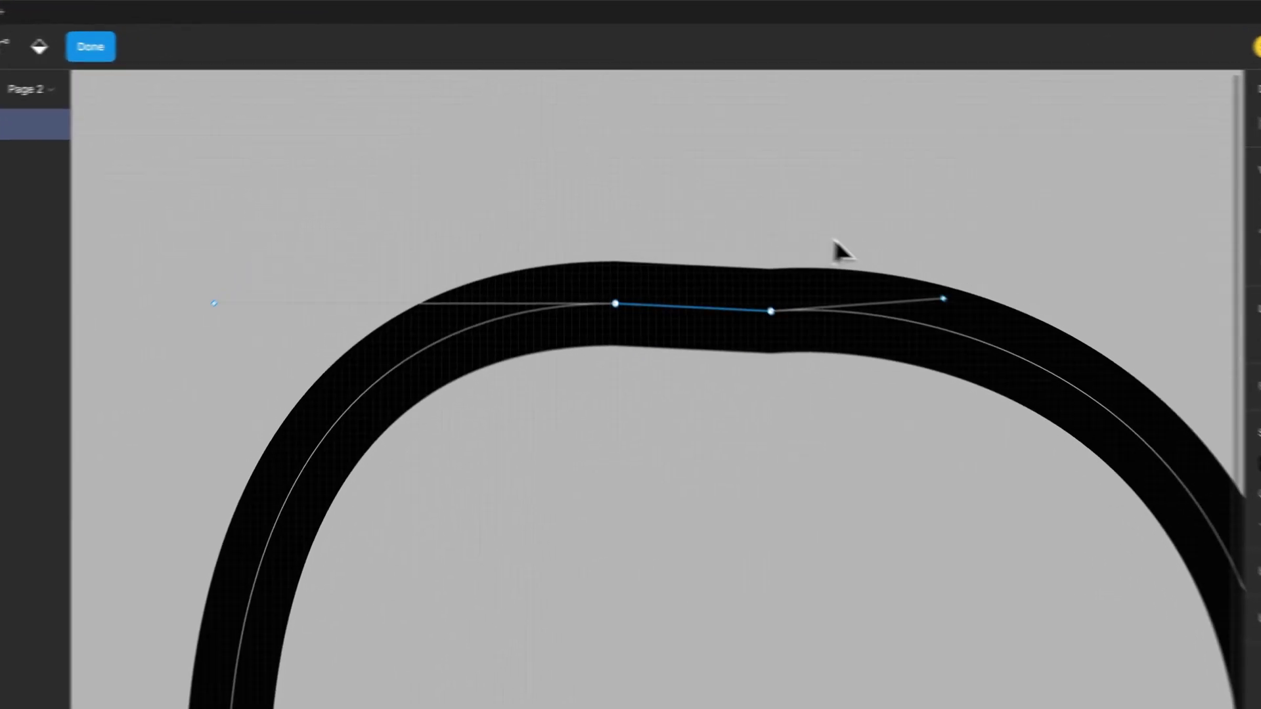
{"action": "left_click_drag", "start_coordinate": [781, 203], "coordinate": [587, 301]}
{"action": "left_click", "coordinate": [212, 8]}
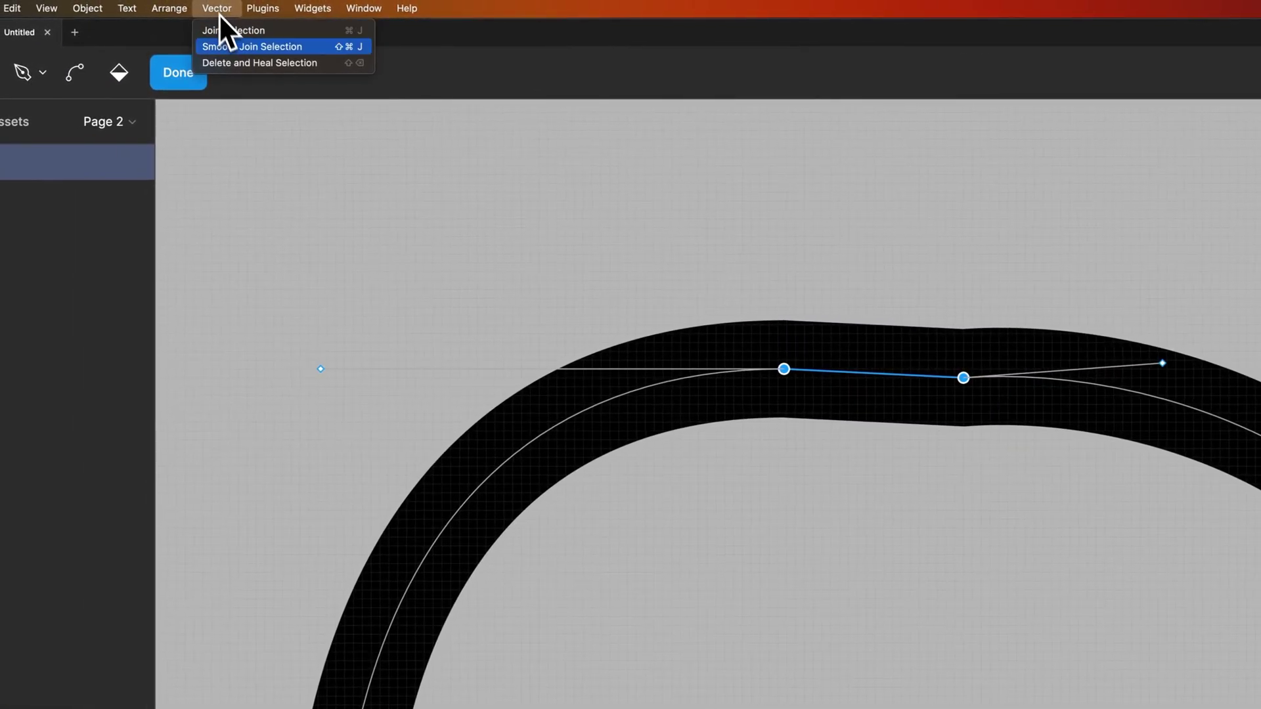
{"action": "left_click", "coordinate": [285, 51]}
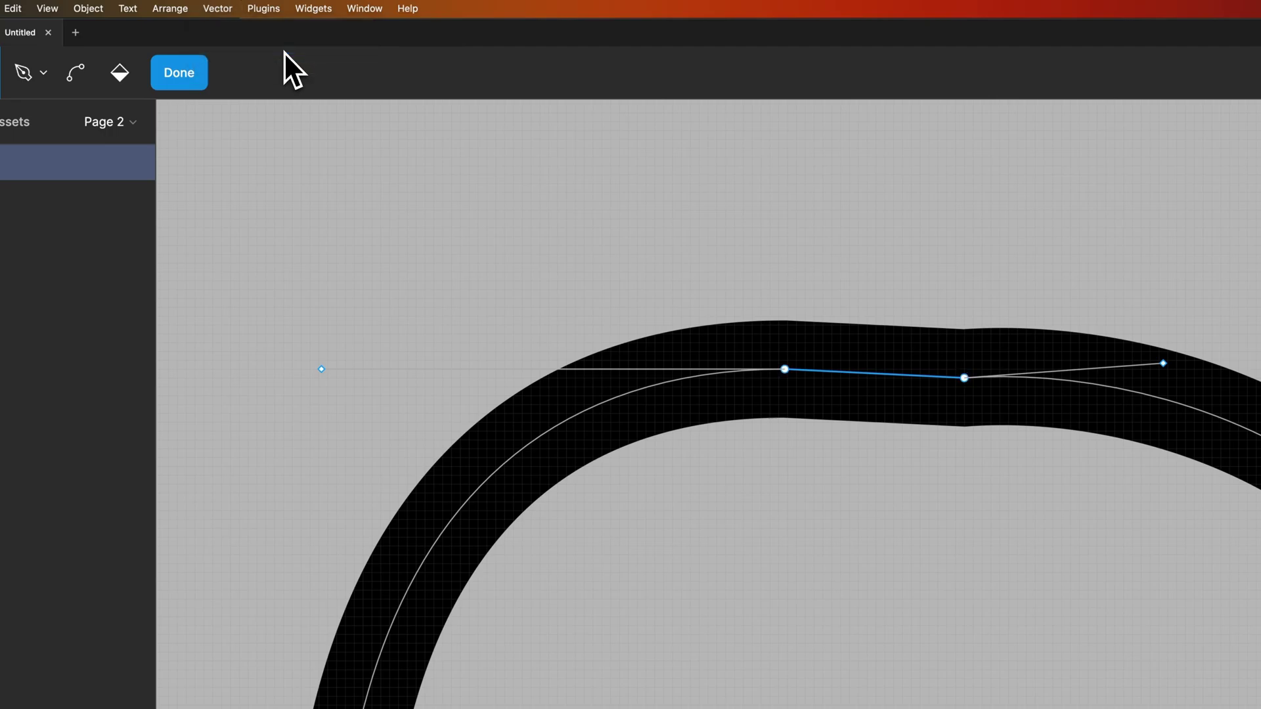
{"action": "left_click", "coordinate": [218, 8]}
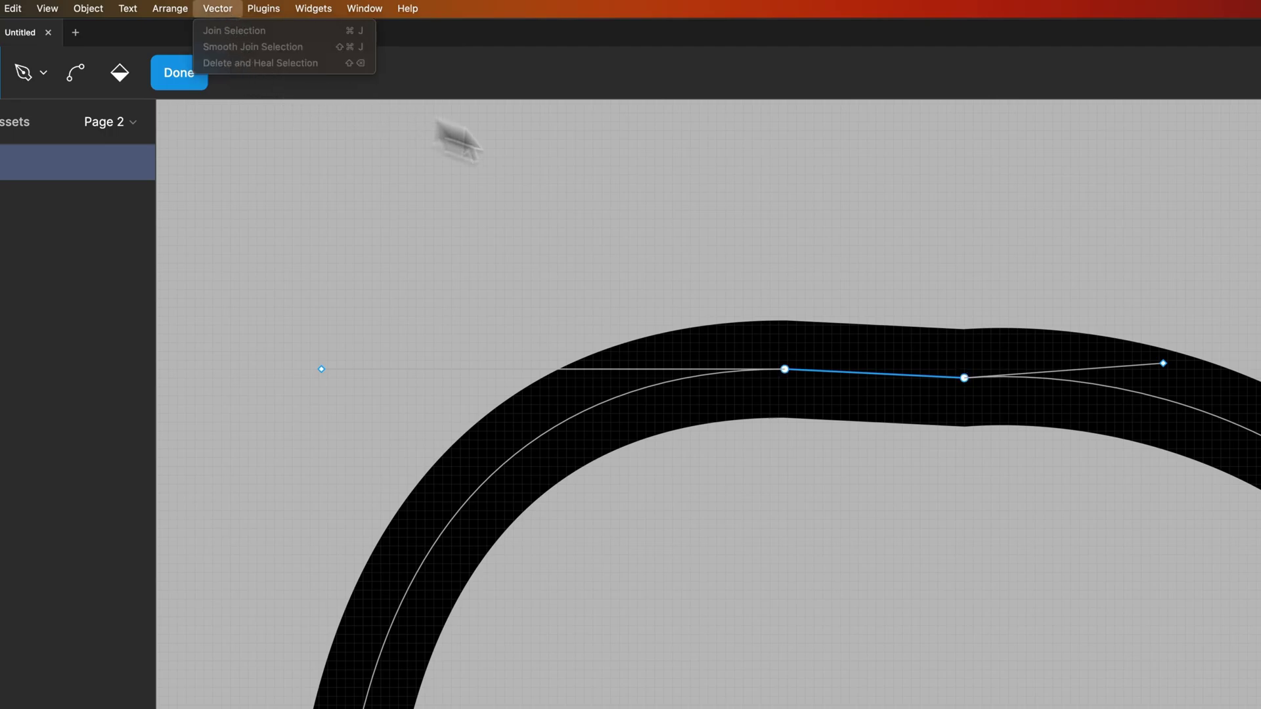
{"action": "left_click", "coordinate": [896, 300]}
{"action": "left_click_drag", "start_coordinate": [1025, 275], "coordinate": [678, 504]}
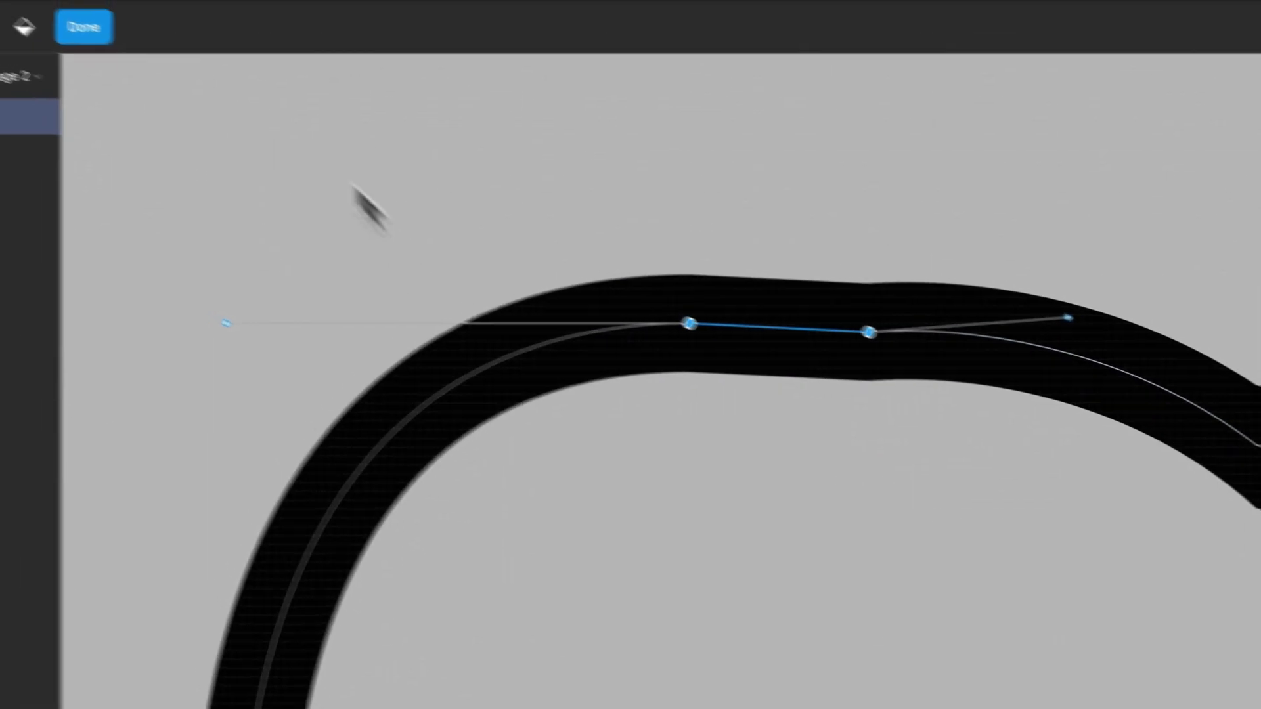
{"action": "left_click", "coordinate": [248, 8]}
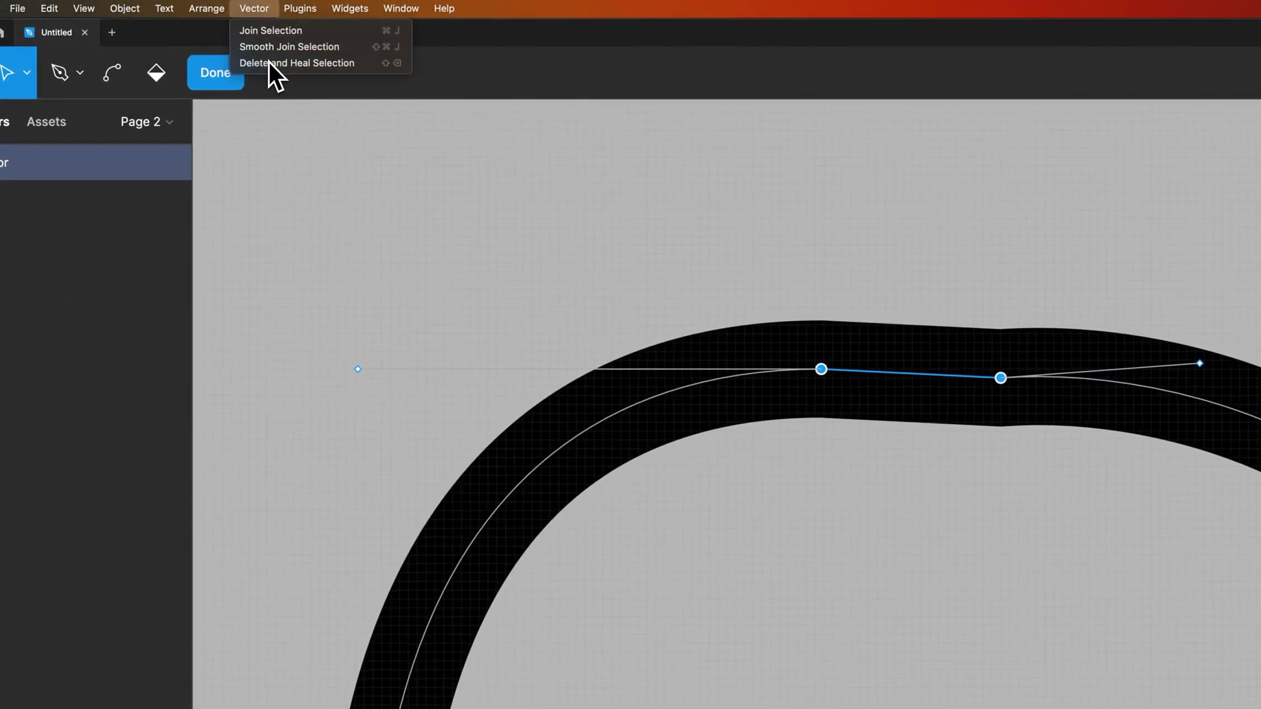
{"action": "left_click", "coordinate": [269, 63]}
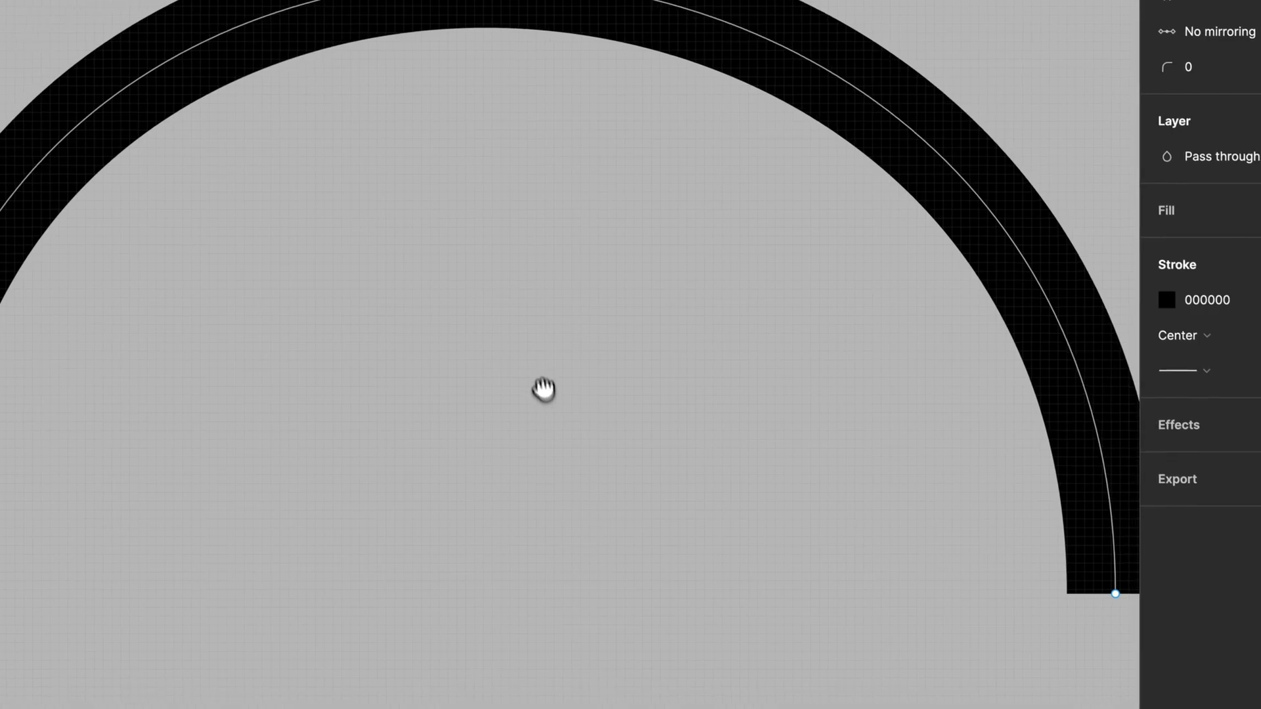
{"action": "left_click_drag", "start_coordinate": [544, 389], "coordinate": [518, 326]}
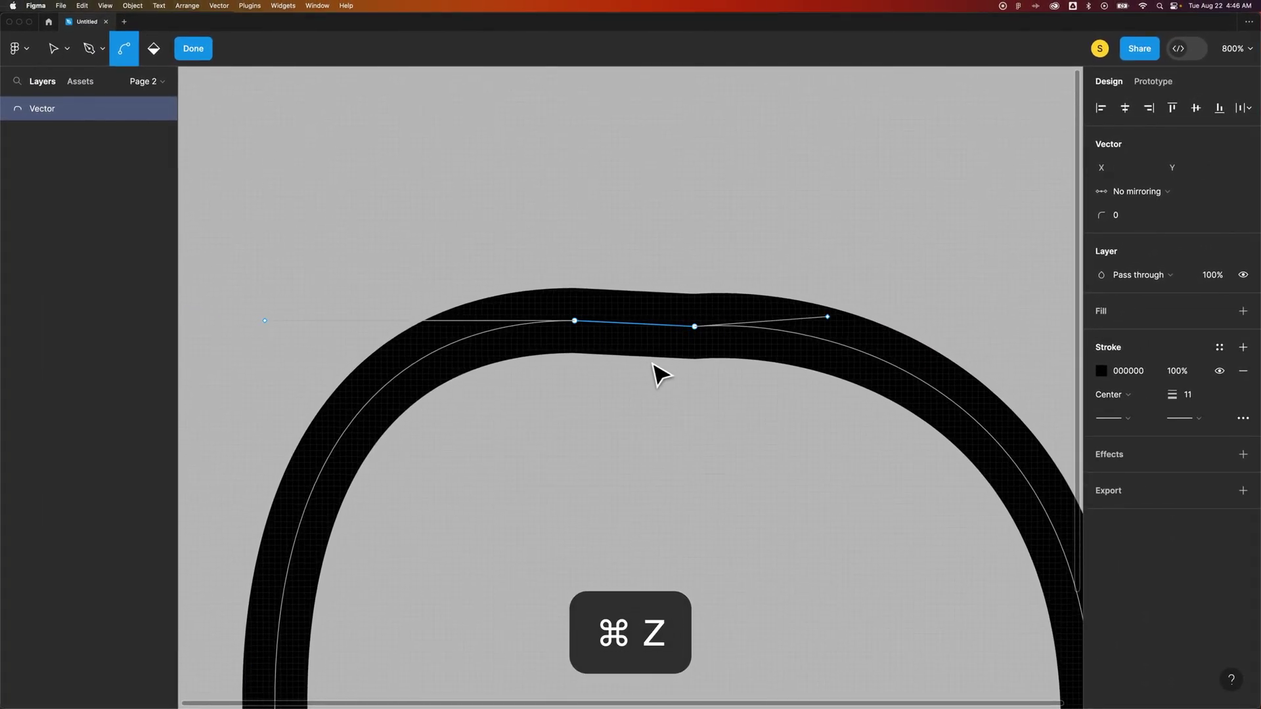
Step: Undo the previous heal, select the top anchor, and raise its right Bézier handle
{"action": "key", "text": "super+z"}
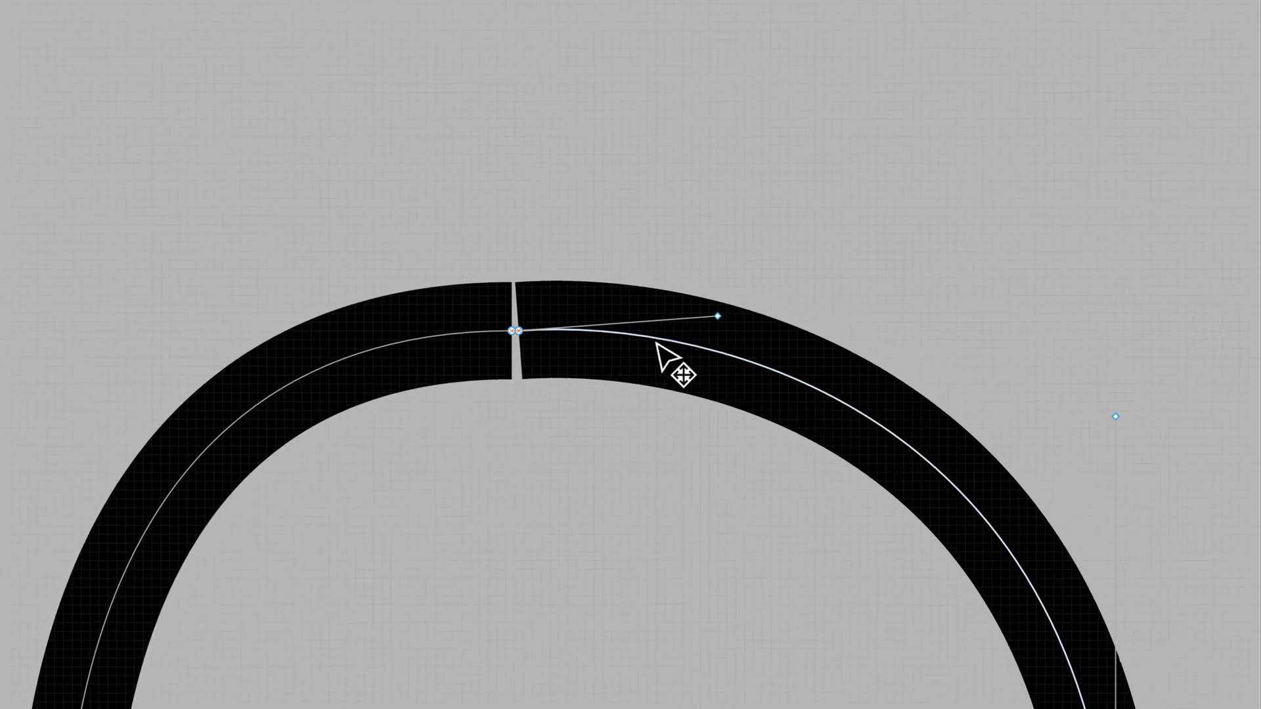
{"action": "left_click", "coordinate": [516, 340]}
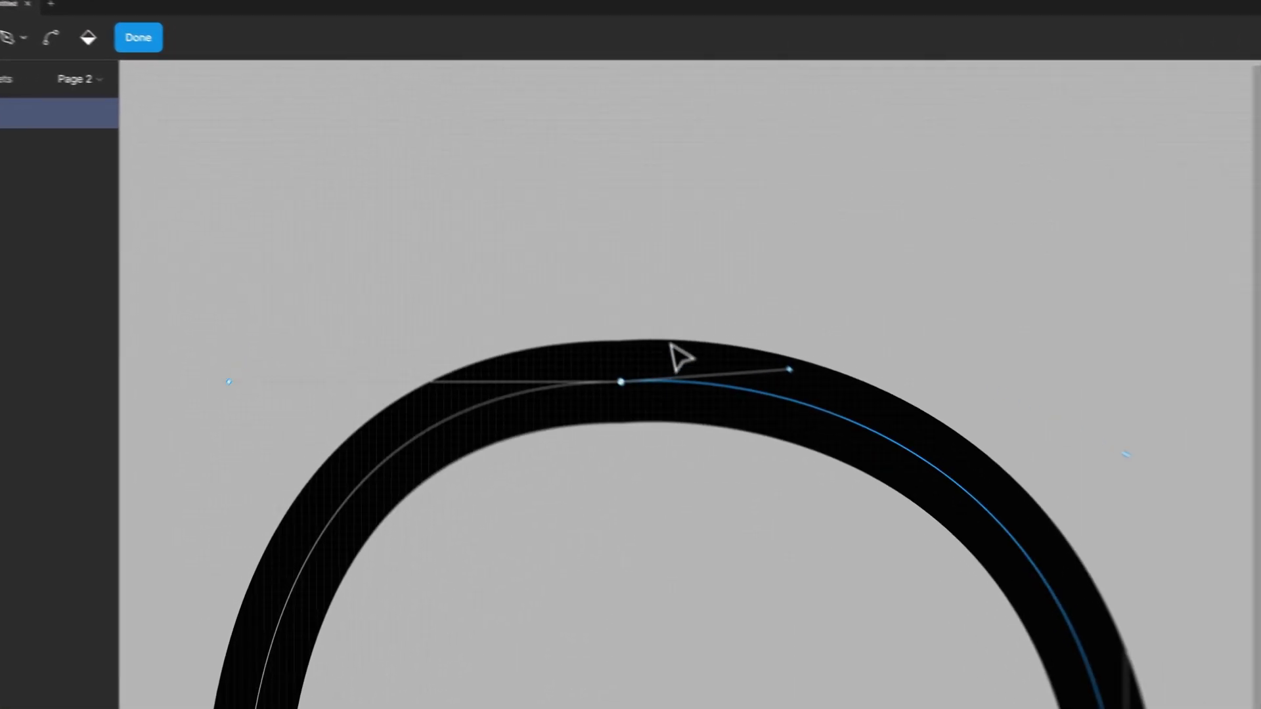
{"action": "left_click_drag", "start_coordinate": [621, 270], "coordinate": [555, 328]}
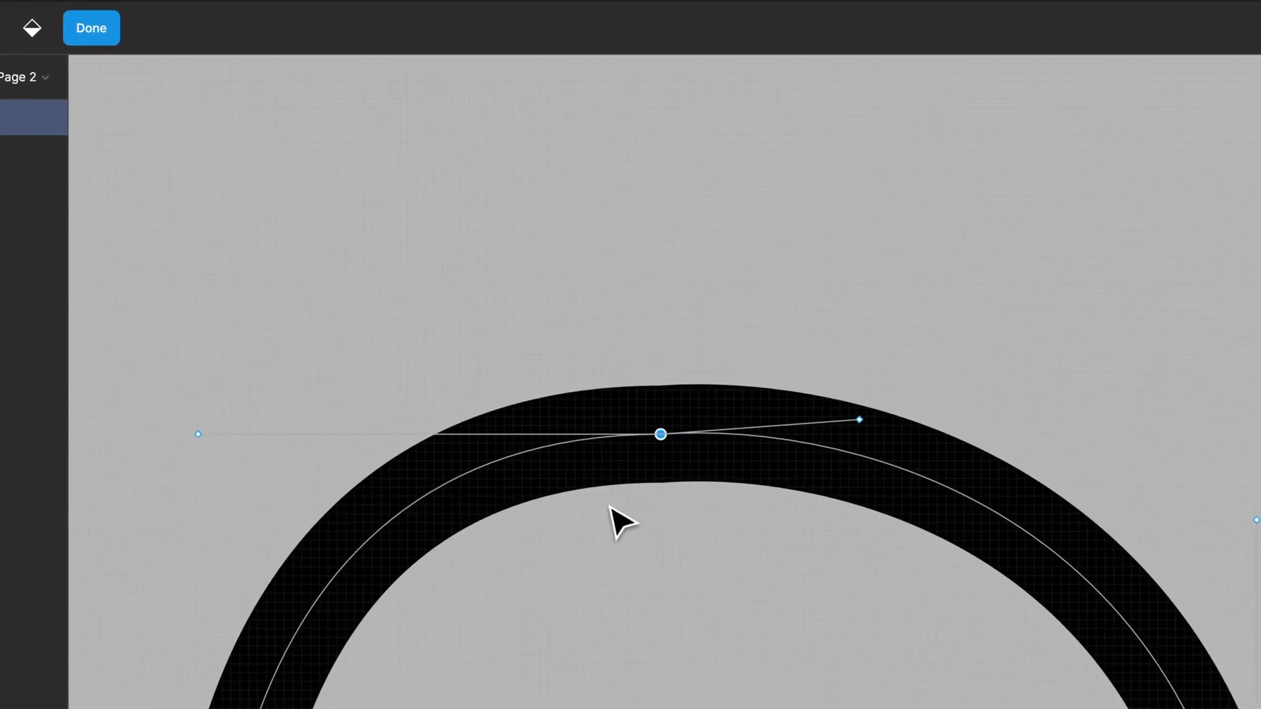
{"action": "left_click_drag", "start_coordinate": [860, 420], "coordinate": [851, 382]}
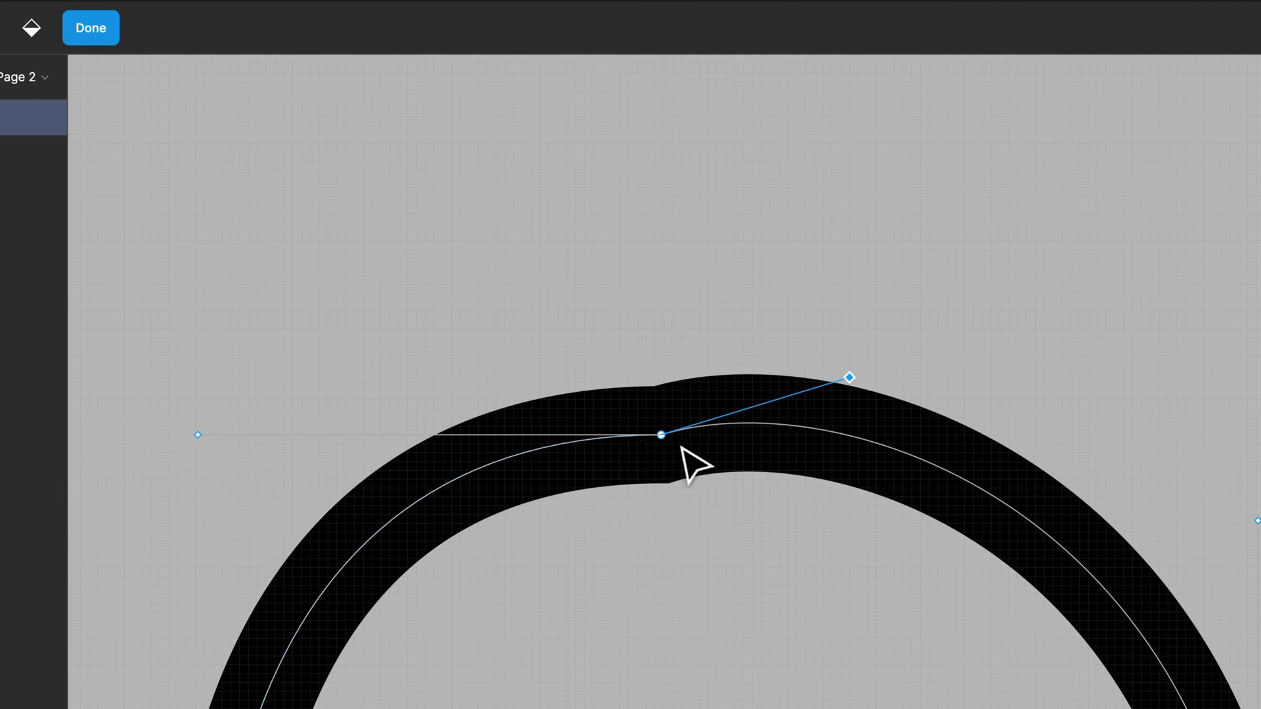
Step: Delete and heal the top anchor so the arch's peak becomes one smooth curve
{"action": "left_click_drag", "start_coordinate": [735, 364], "coordinate": [608, 522]}
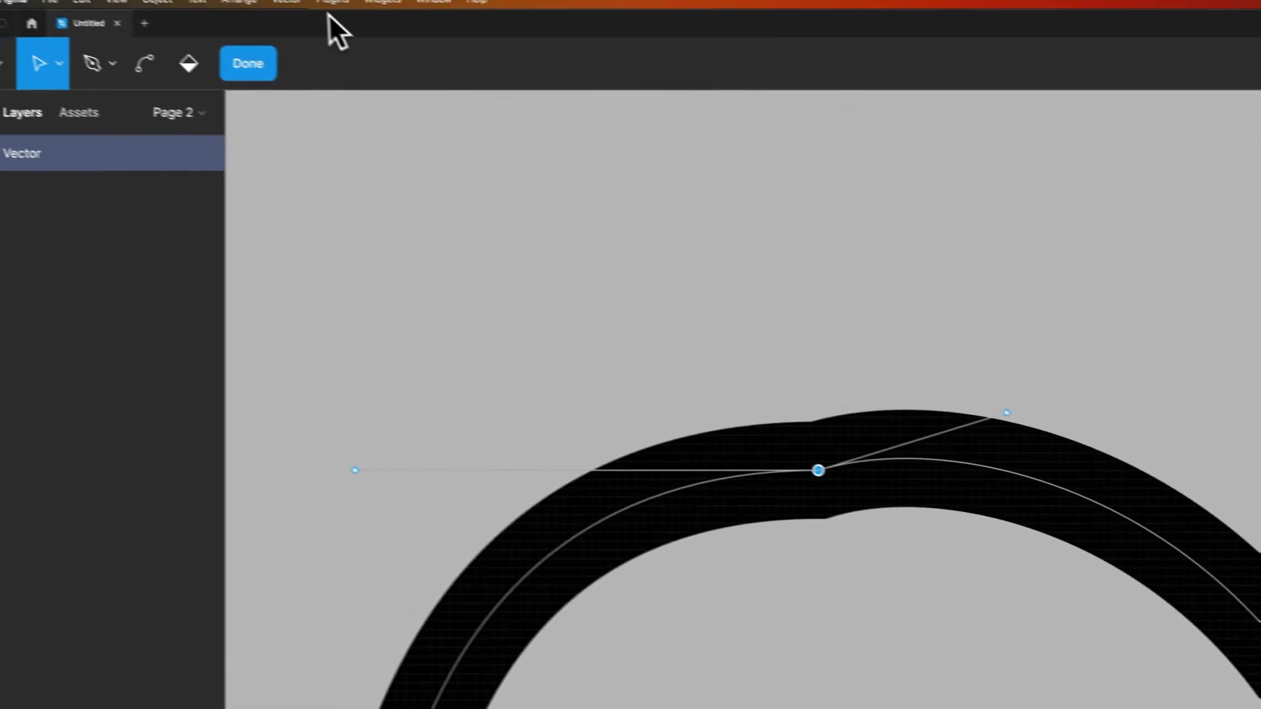
{"action": "left_click", "coordinate": [335, 9]}
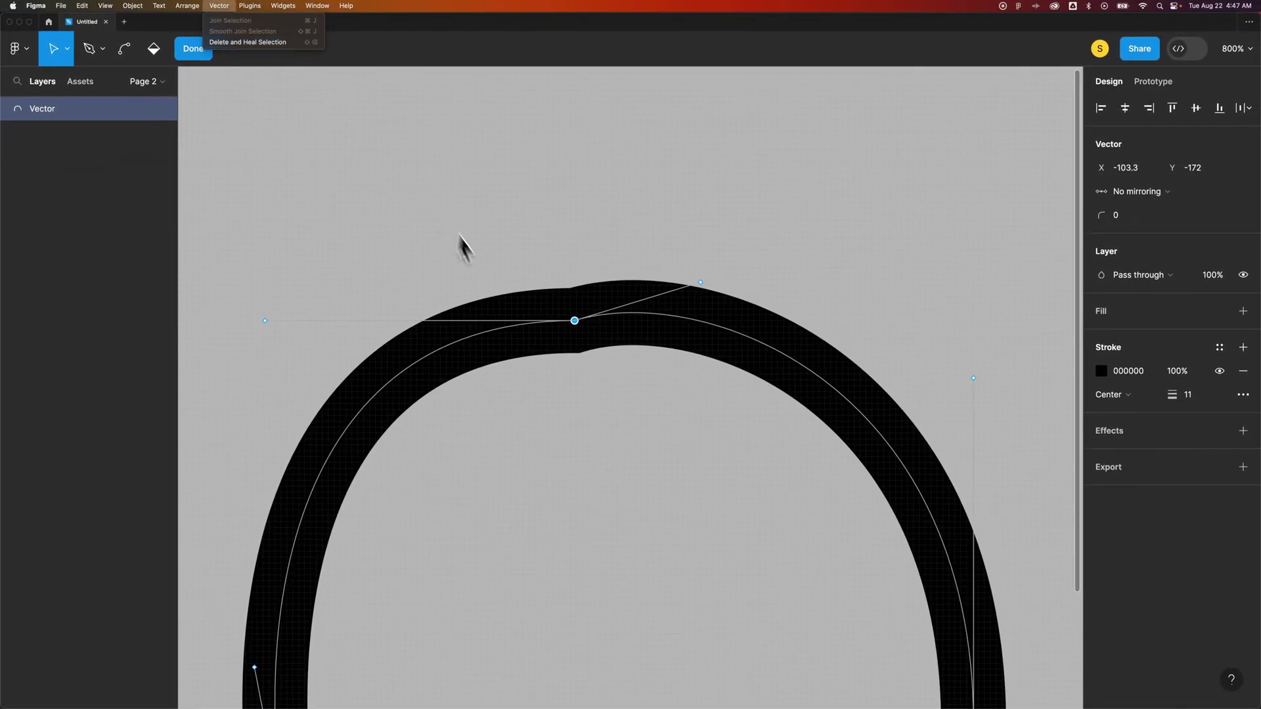
{"action": "left_click", "coordinate": [279, 43]}
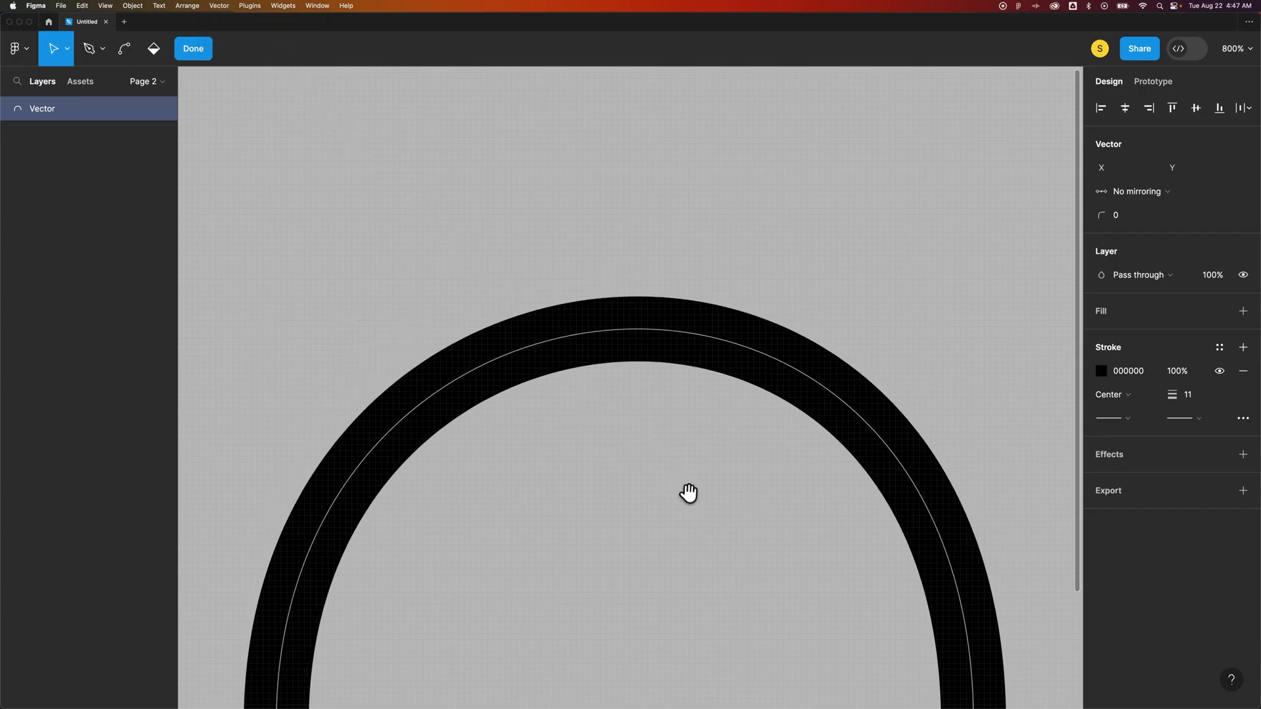
Step: Pull the arch's left-end curve handle one unit further left to X -178.5, Y -188.5
{"action": "left_click_drag", "start_coordinate": [689, 493], "coordinate": [701, 355]}
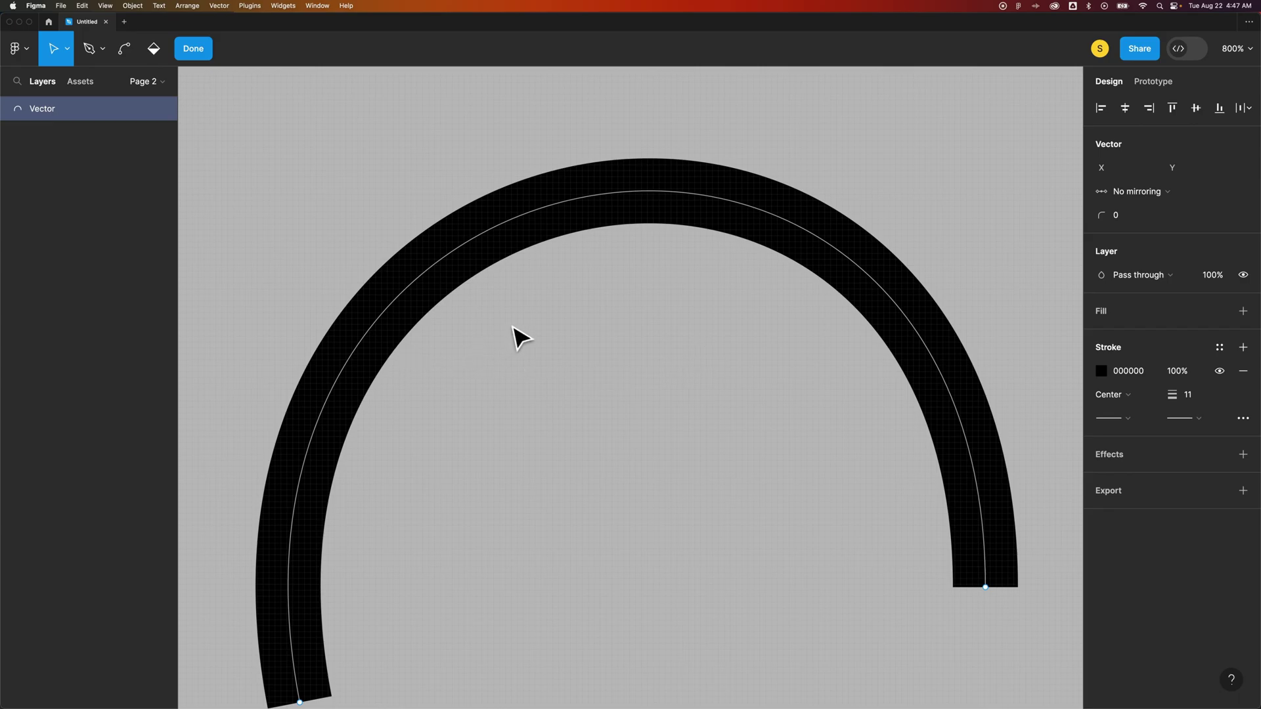
{"action": "left_click", "coordinate": [709, 199]}
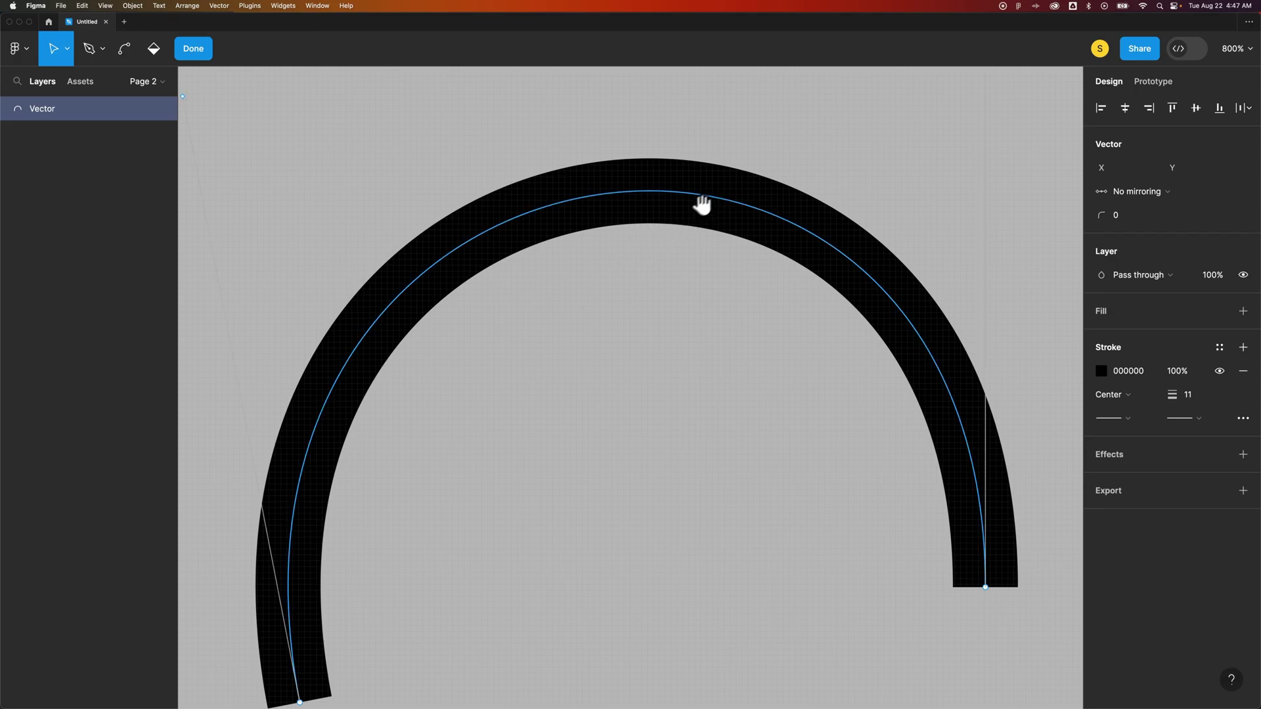
{"action": "left_click_drag", "start_coordinate": [701, 203], "coordinate": [678, 252]}
{"action": "left_click_drag", "start_coordinate": [685, 294], "coordinate": [721, 349]}
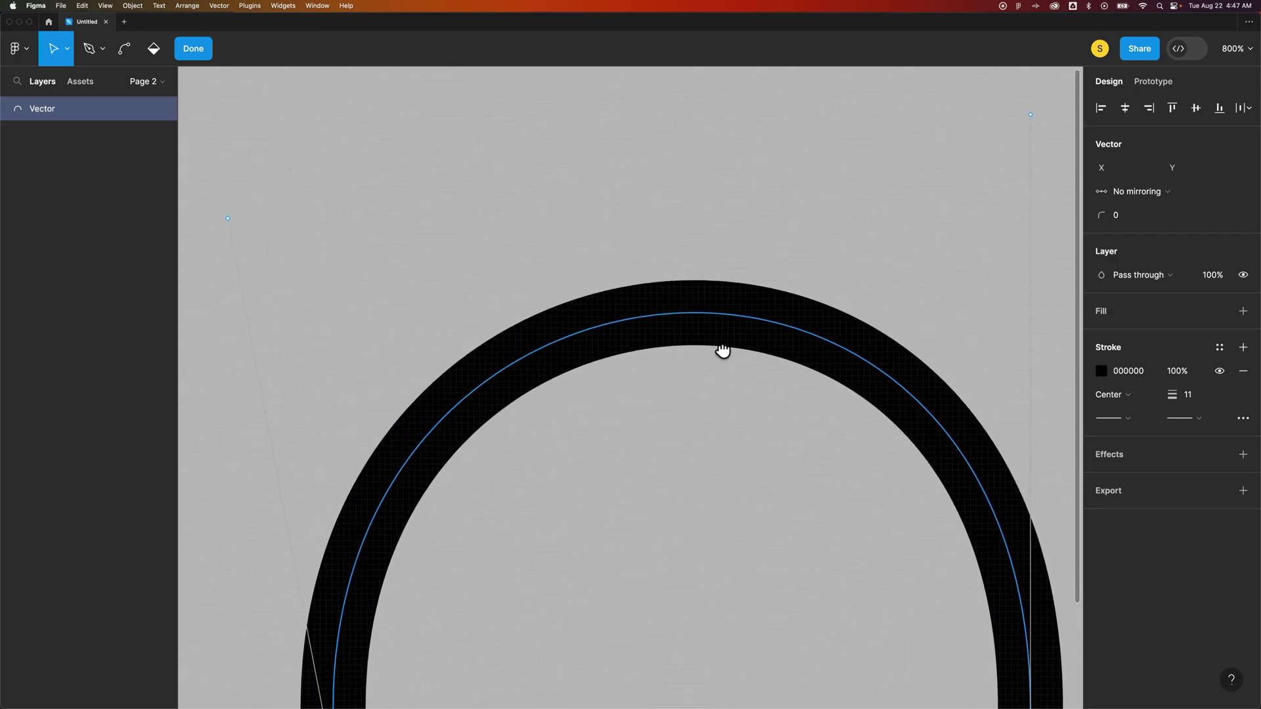
{"action": "scroll", "coordinate": [354, 220], "scroll_direction": "left", "scroll_amount": 5}
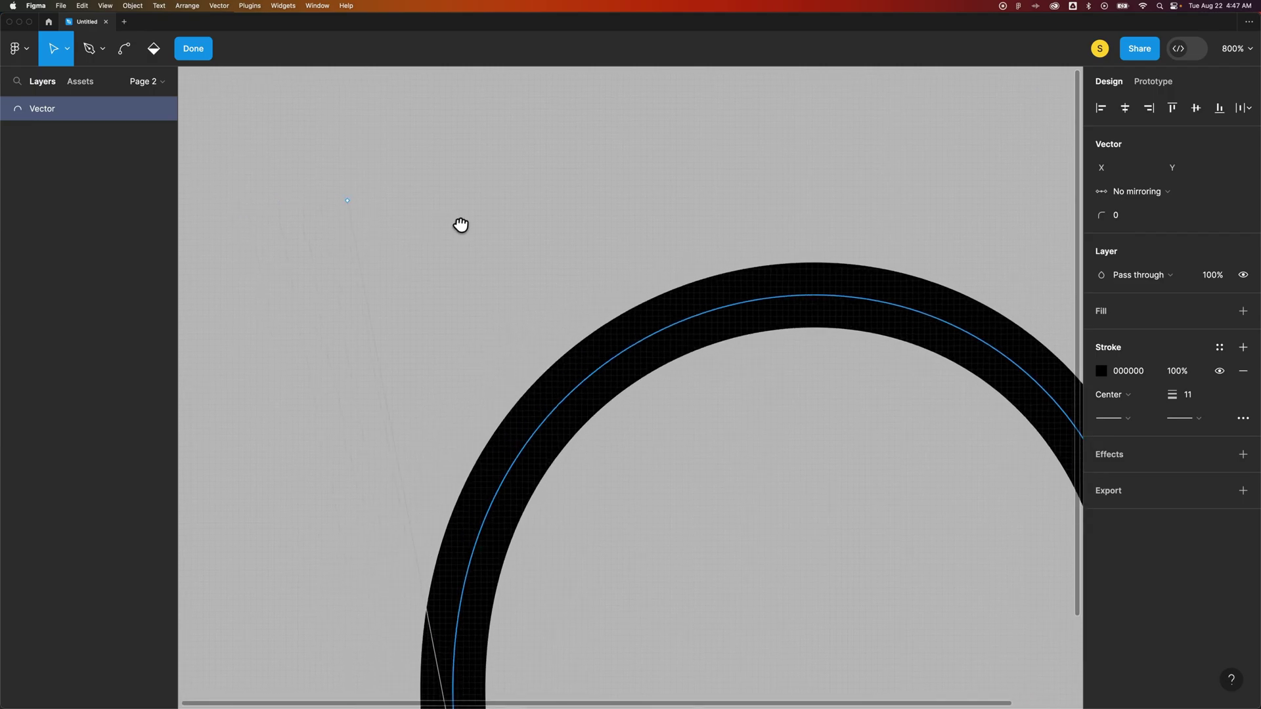
{"action": "left_click", "coordinate": [346, 200]}
{"action": "left_click_drag", "start_coordinate": [346, 200], "coordinate": [308, 192]}
{"action": "scroll", "coordinate": [629, 400], "scroll_direction": "right", "scroll_amount": 4}
{"action": "scroll", "coordinate": [629, 400], "scroll_direction": "right", "scroll_amount": 2}
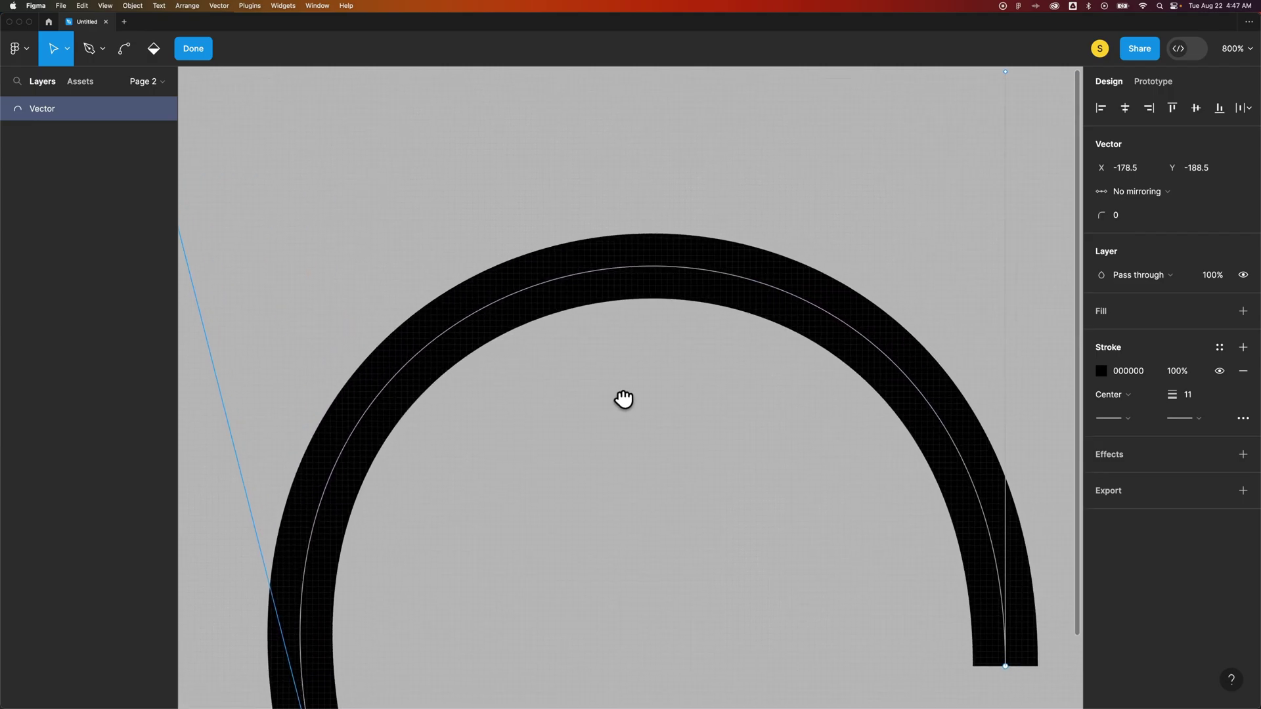